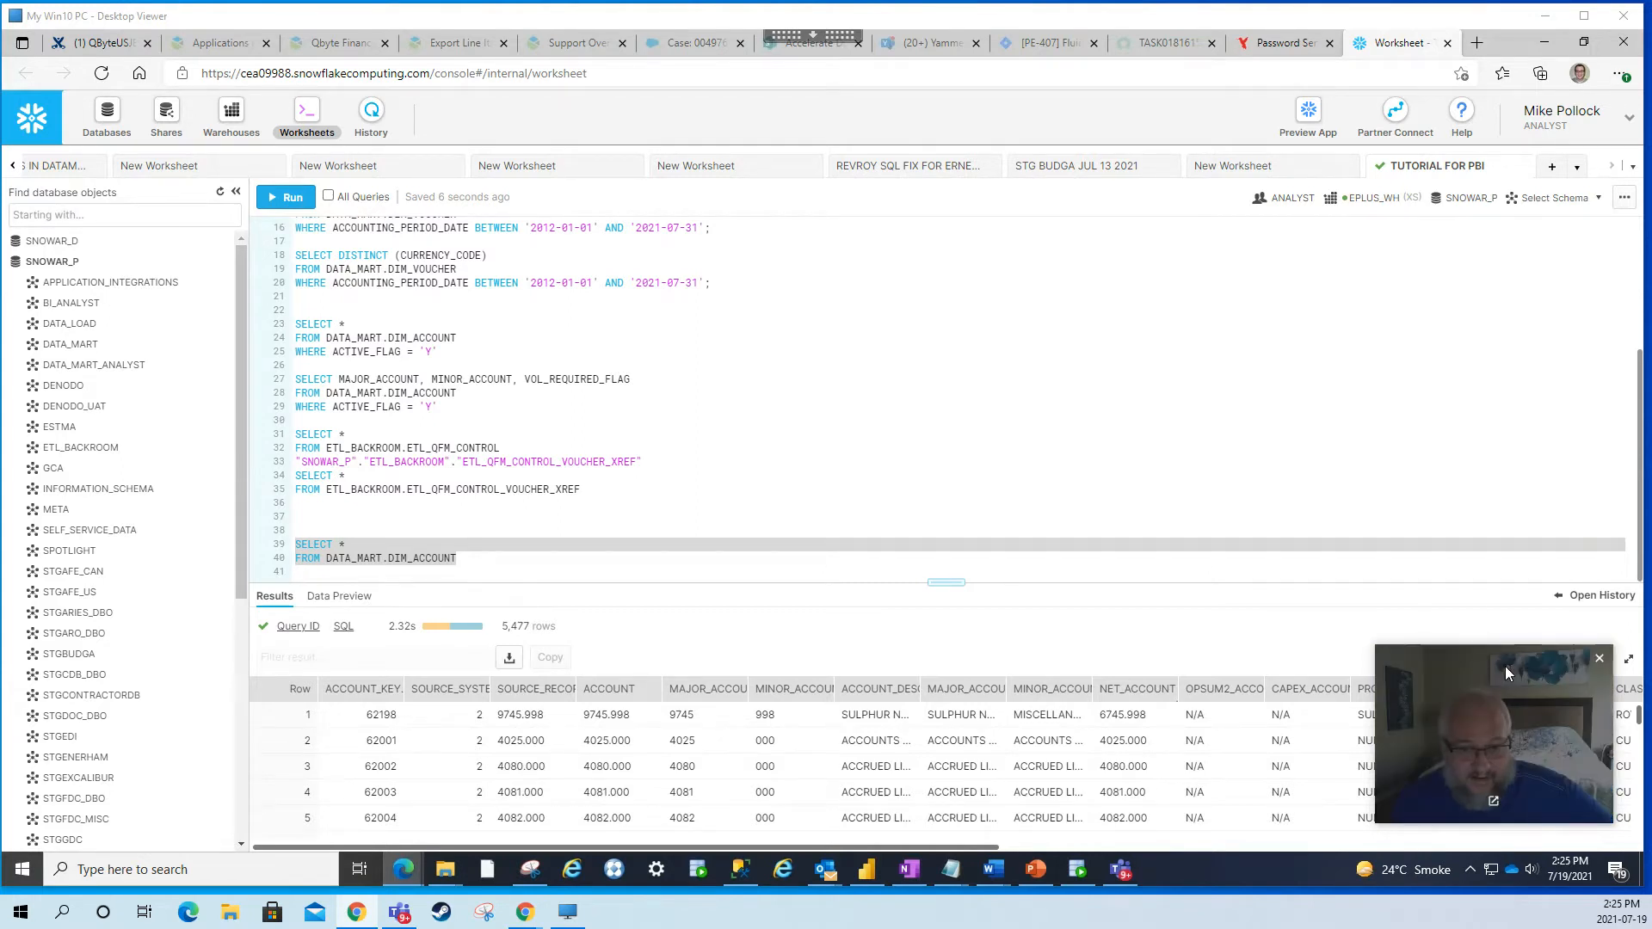
- Examine the result rows of the DATA_MART.DIM_ACCOUNT query in the Snowflake worksheet
left_click_drag(1504, 664, 1510, 470)
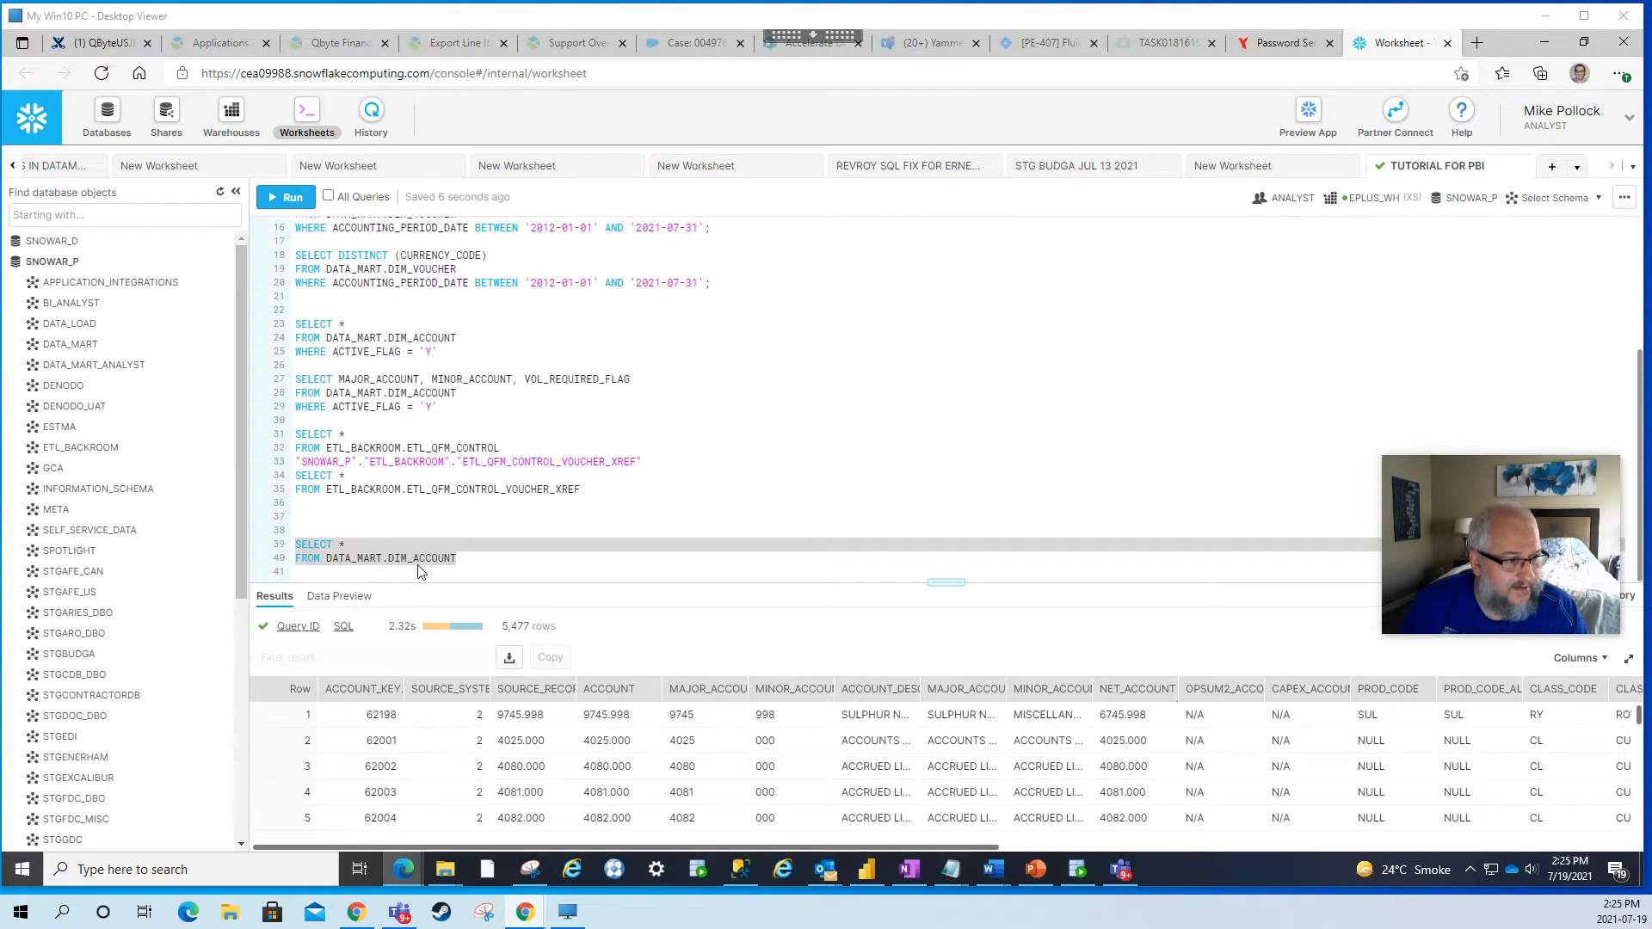
scroll(918, 795, "down", 14)
scroll(949, 777, "down", 18)
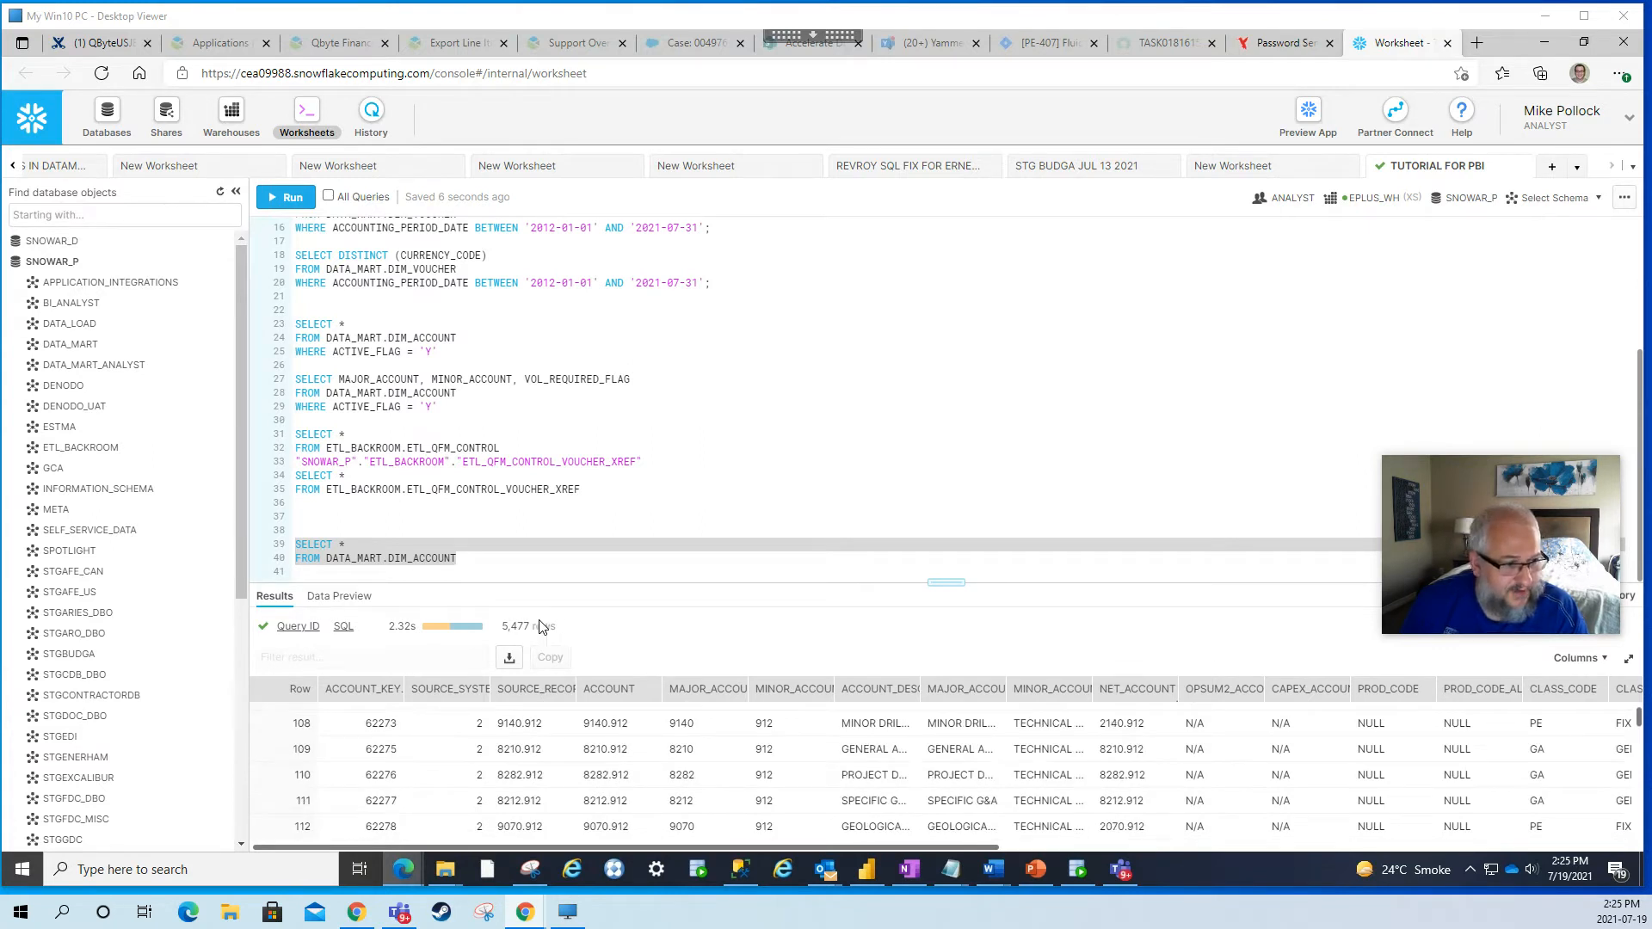
scroll(867, 776, "down", 6)
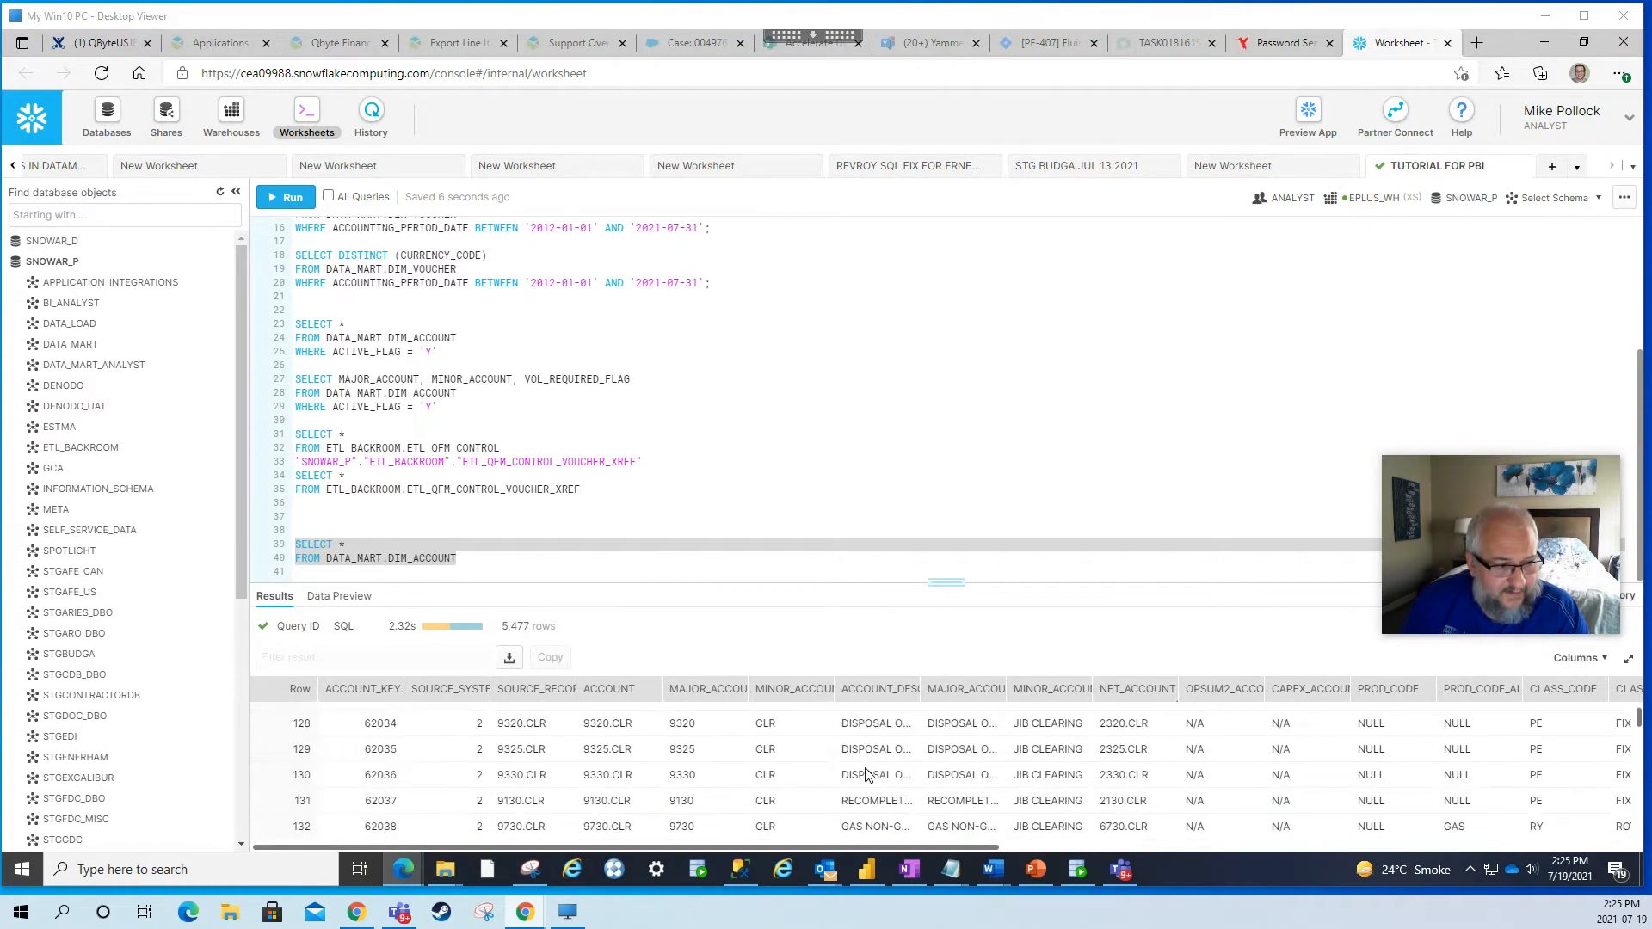
scroll(904, 751, "down", 20)
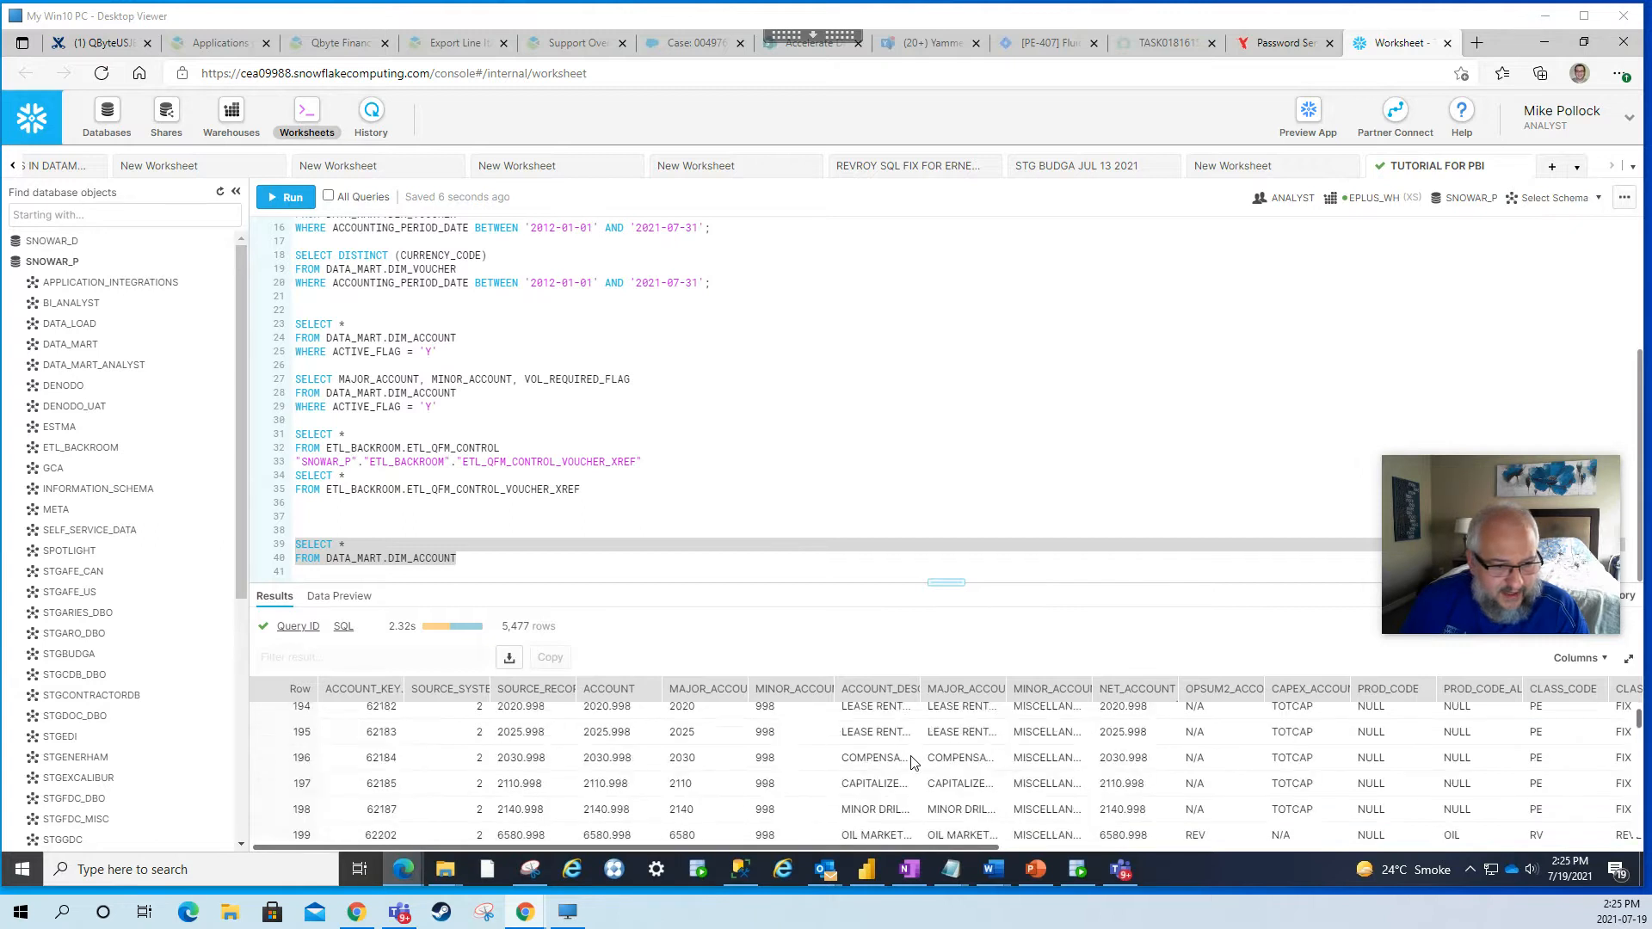
scroll(910, 758, "down", 20)
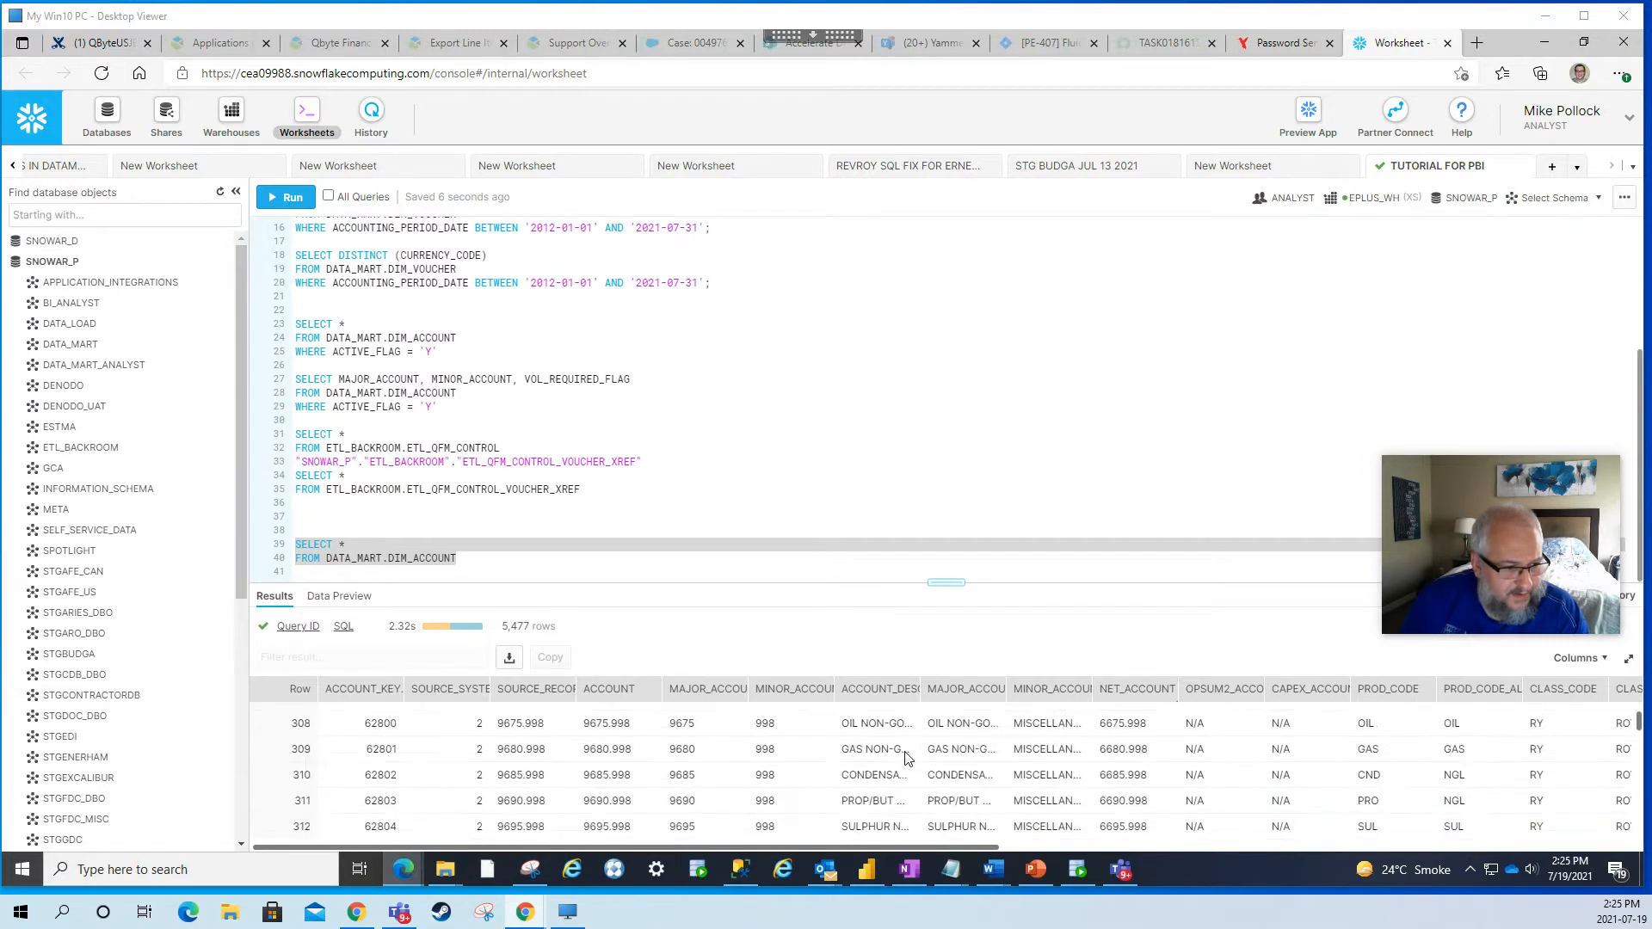
scroll(904, 762, "down", 20)
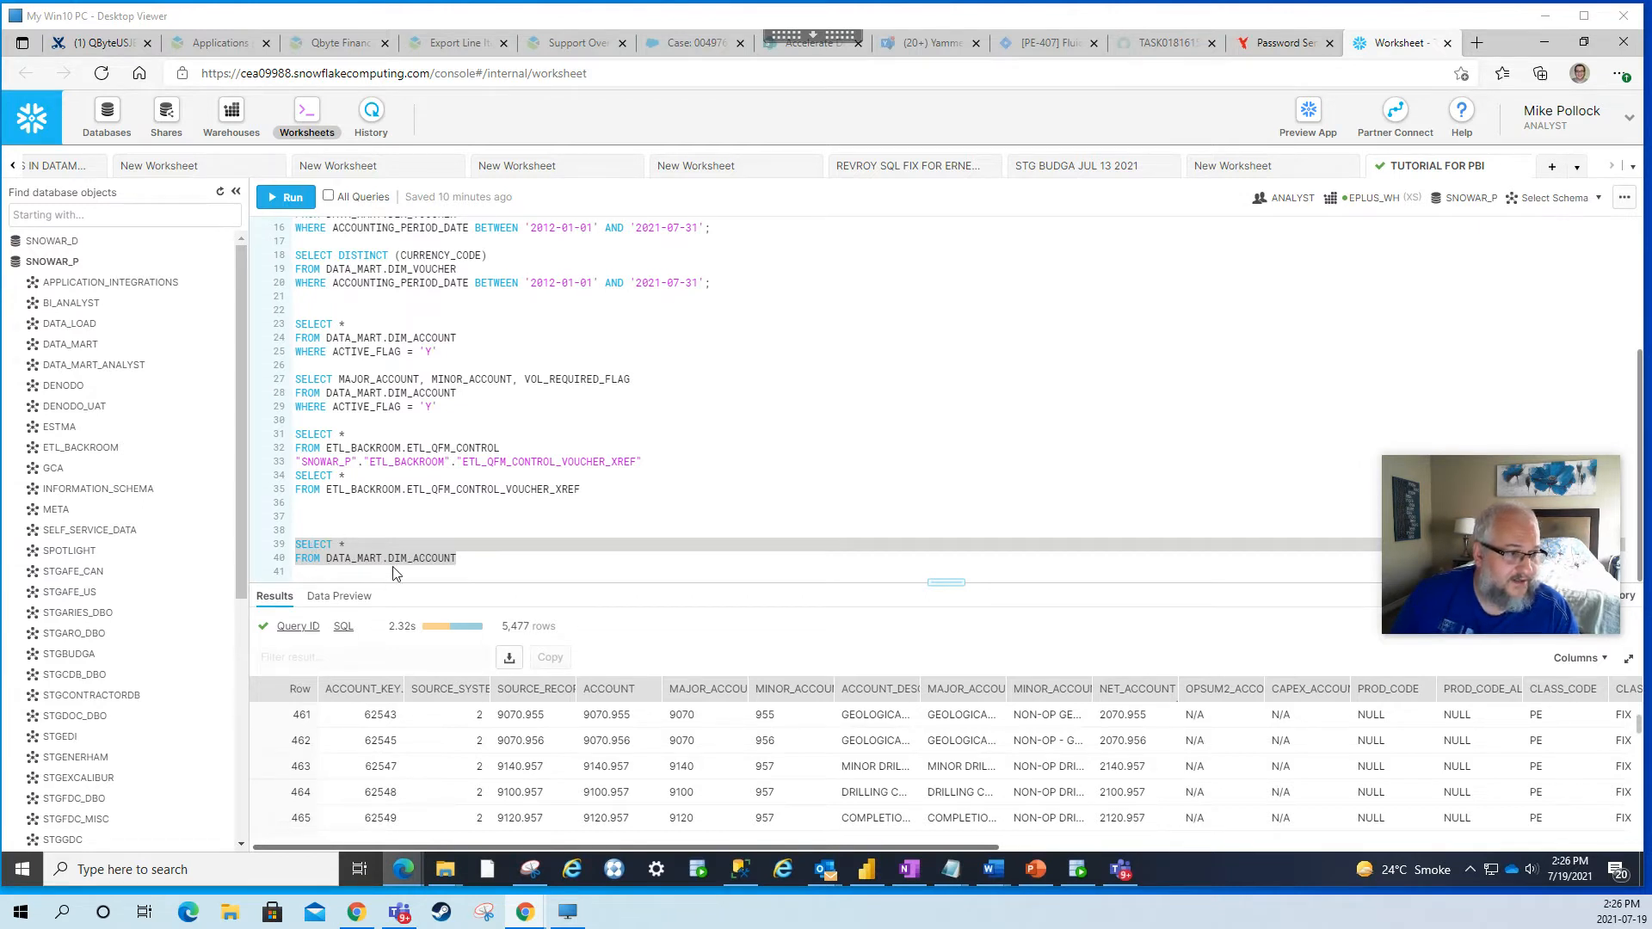
- Copy the SELECT * FROM DATA_MART.DIM_ACCOUNT query at the end of the worksheet and run only that statement
left_click(462, 566)
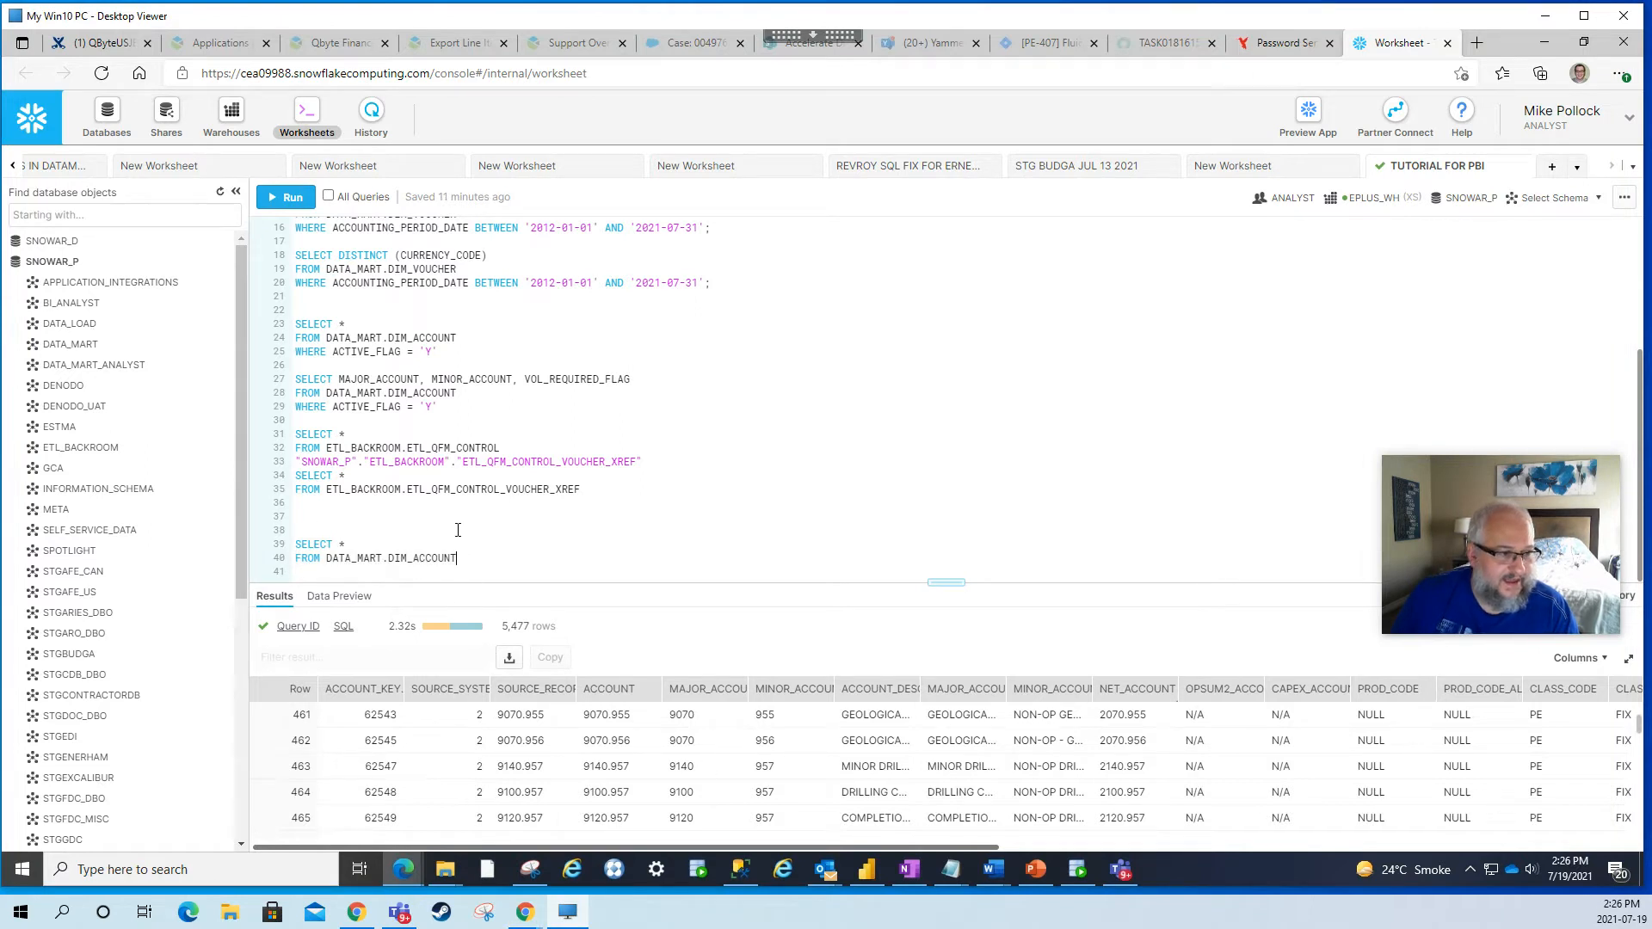
left_click_drag(457, 559, 292, 547)
key("ctrl+c")
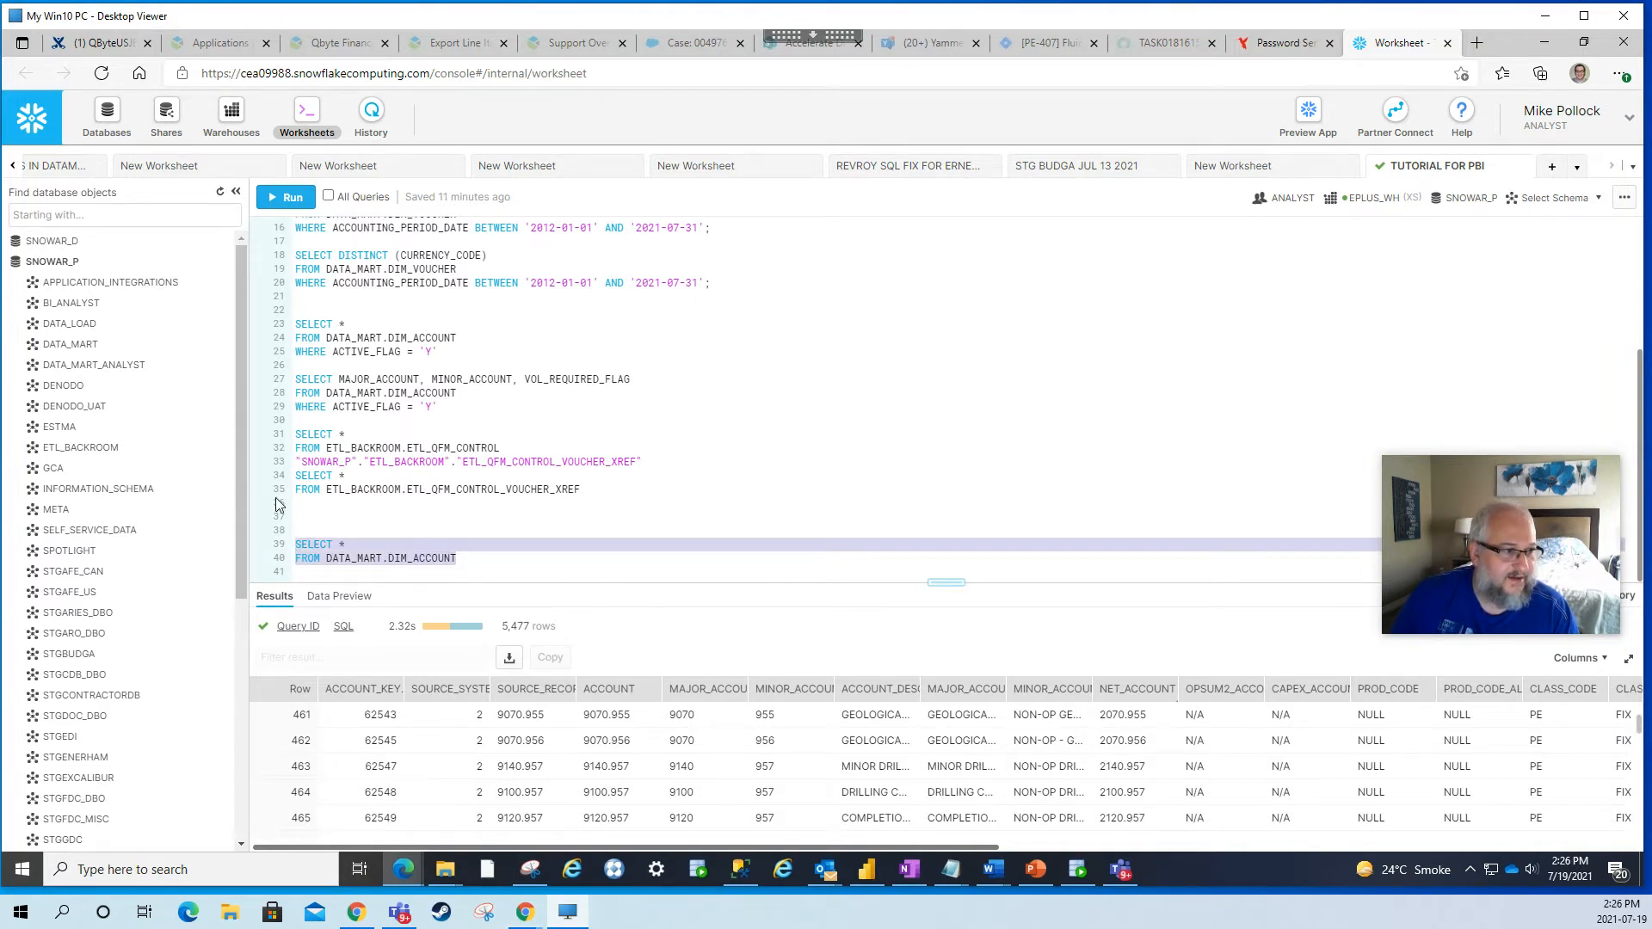
left_click(288, 197)
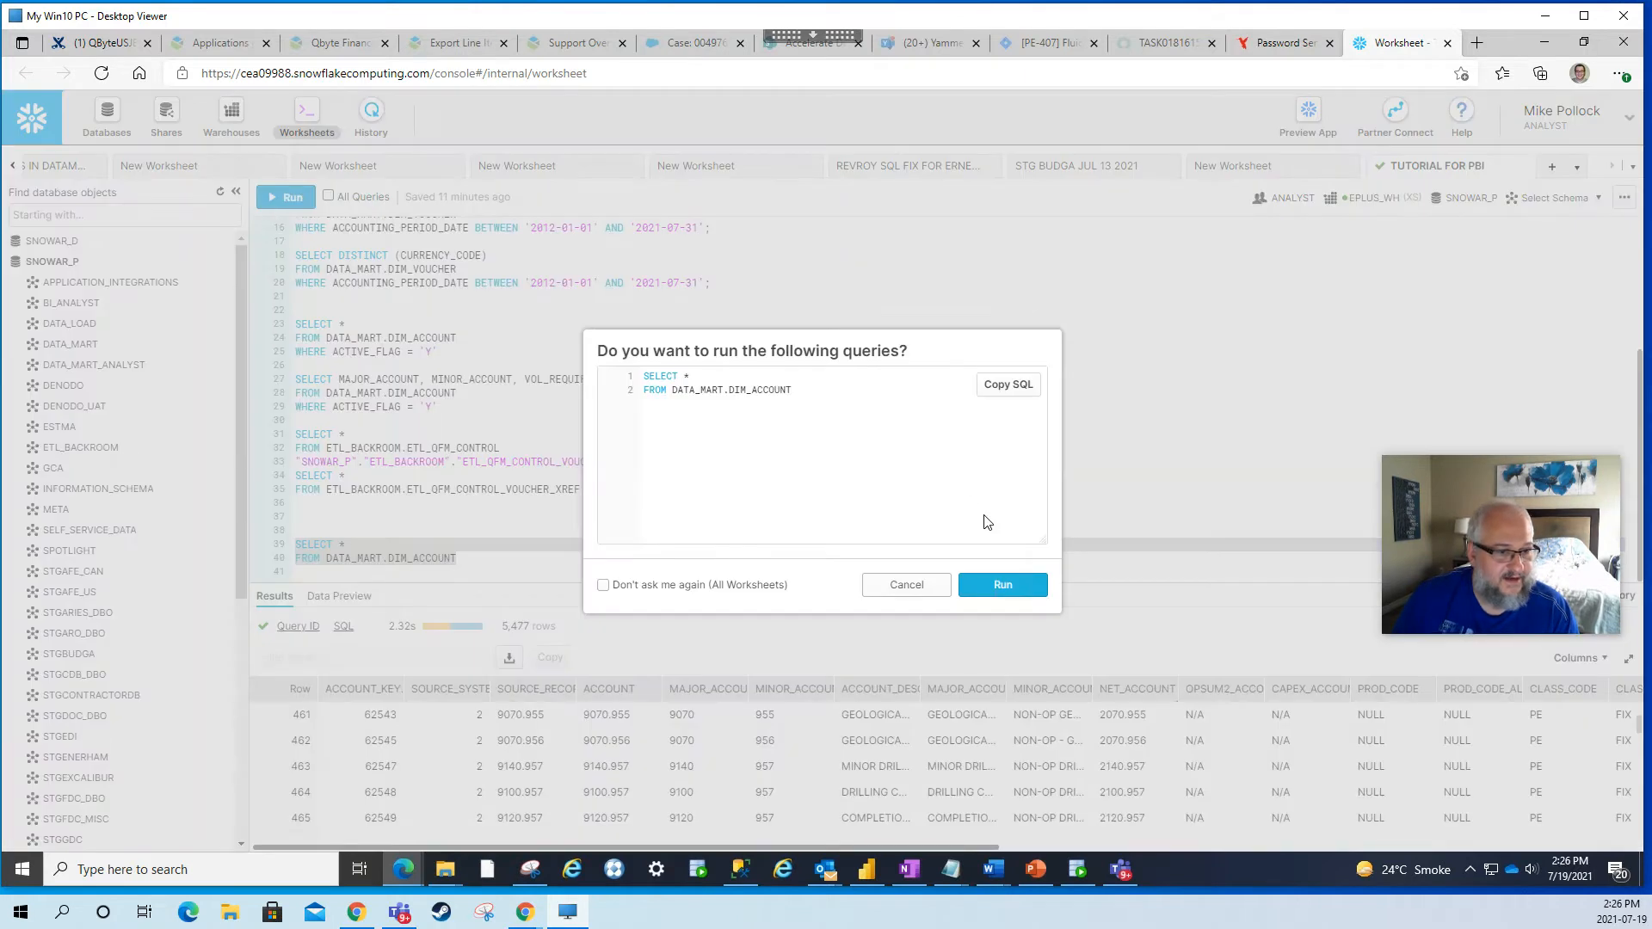
left_click(1014, 589)
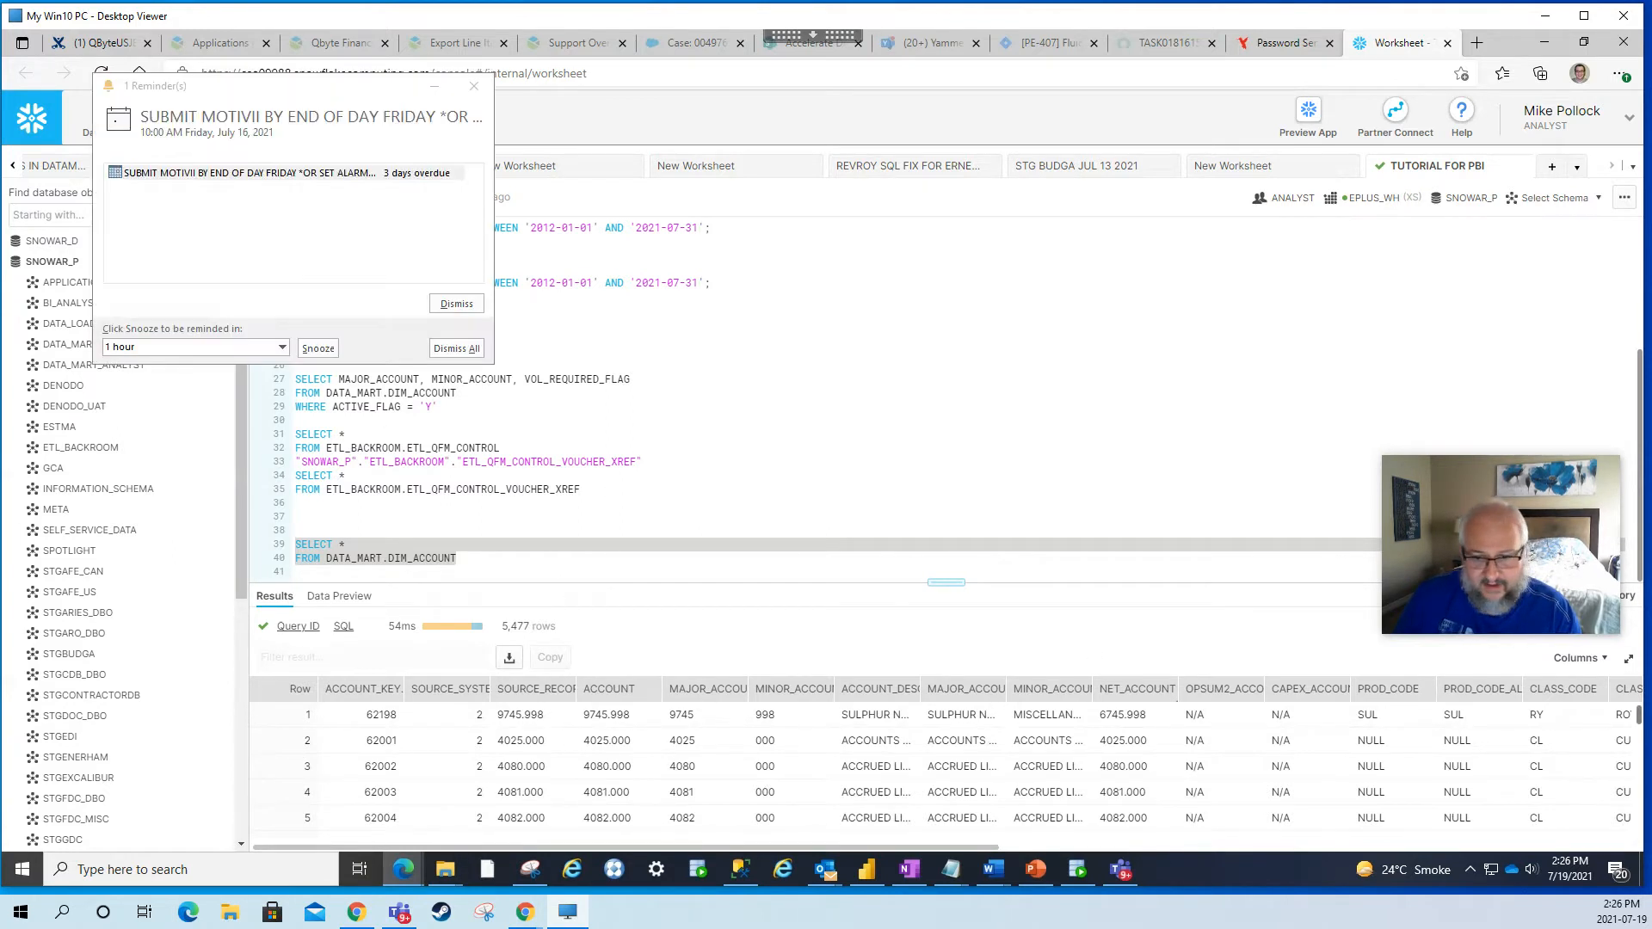
- Switch to Power BI Desktop and start getting data through the ODBC connector
left_click(869, 873)
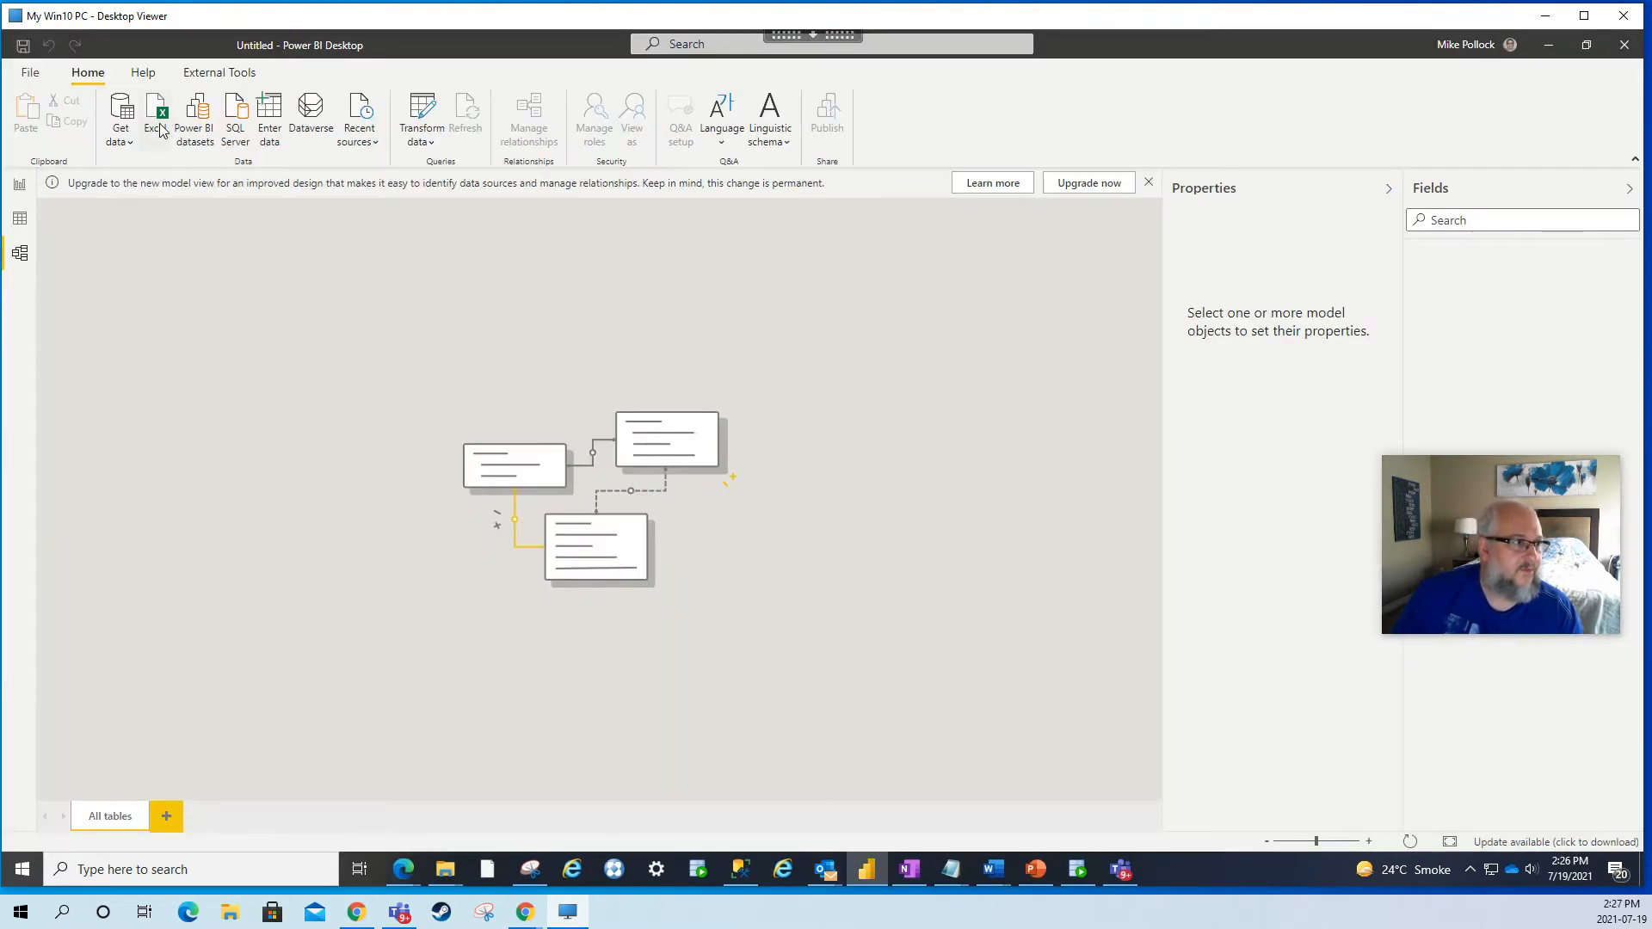
left_click(118, 142)
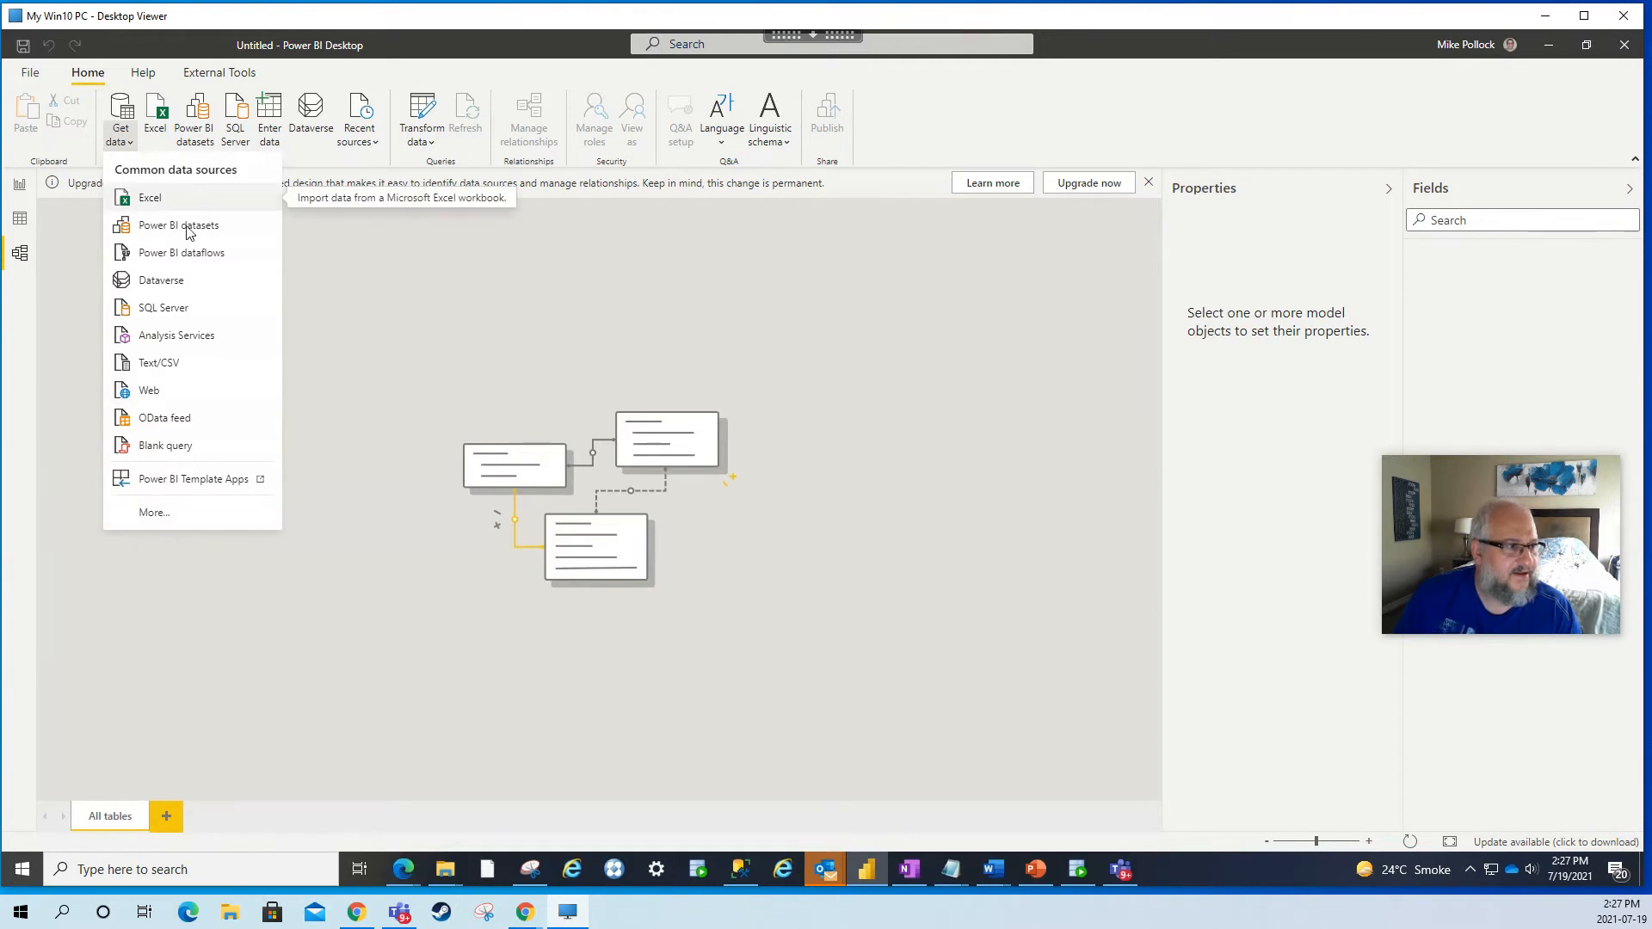
left_click(151, 513)
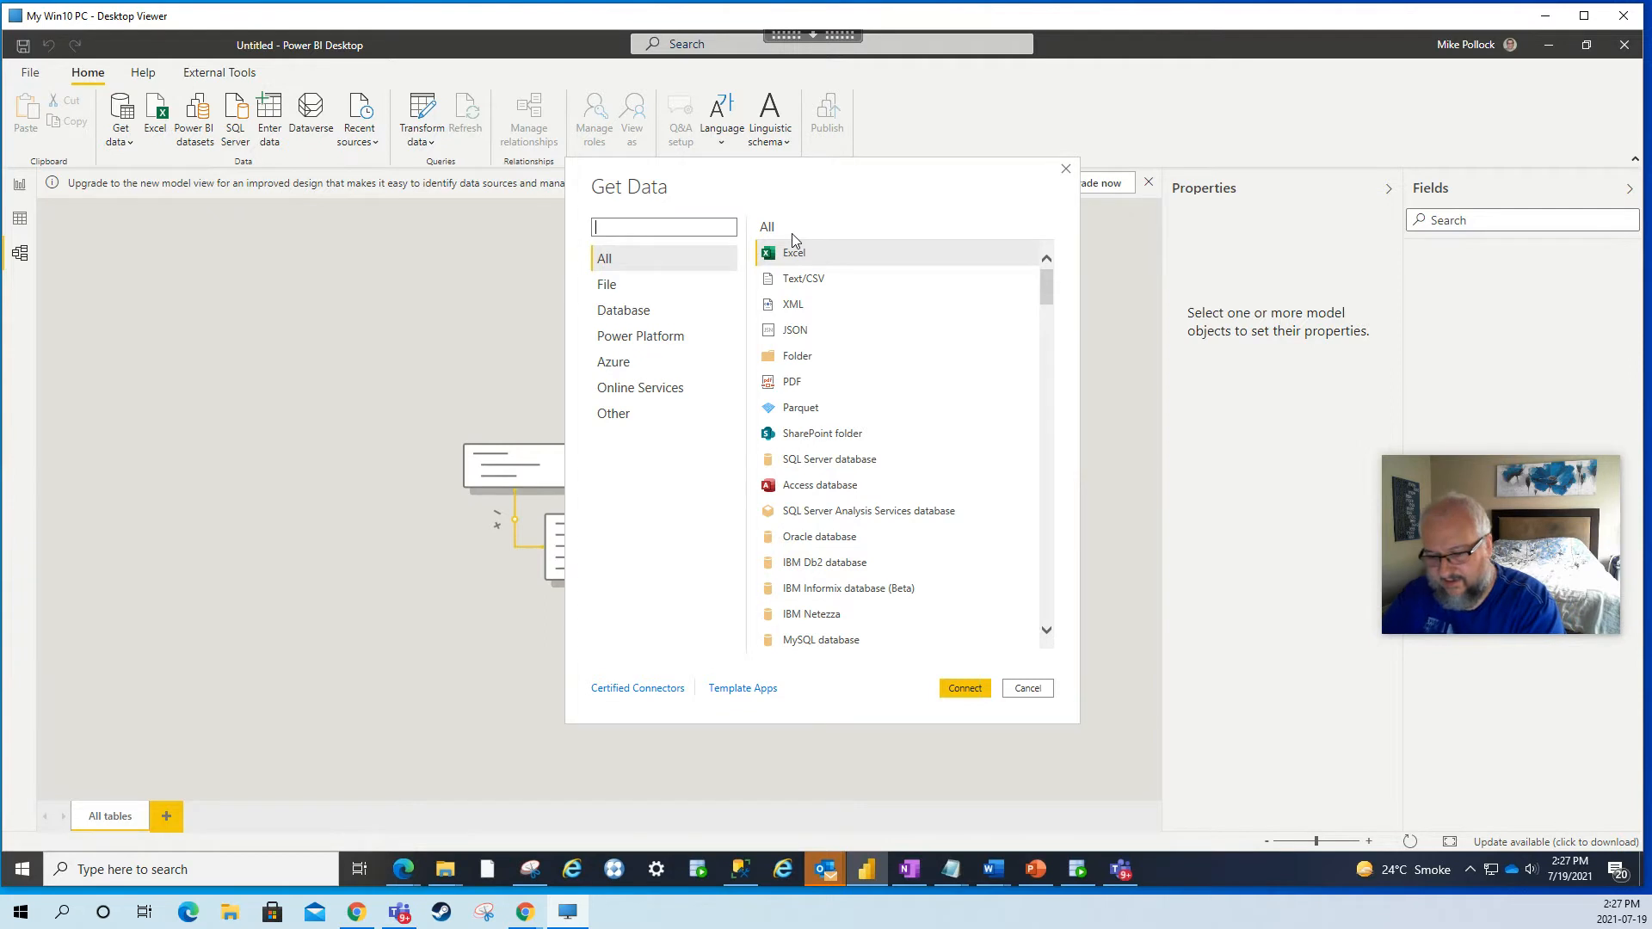
type("OD")
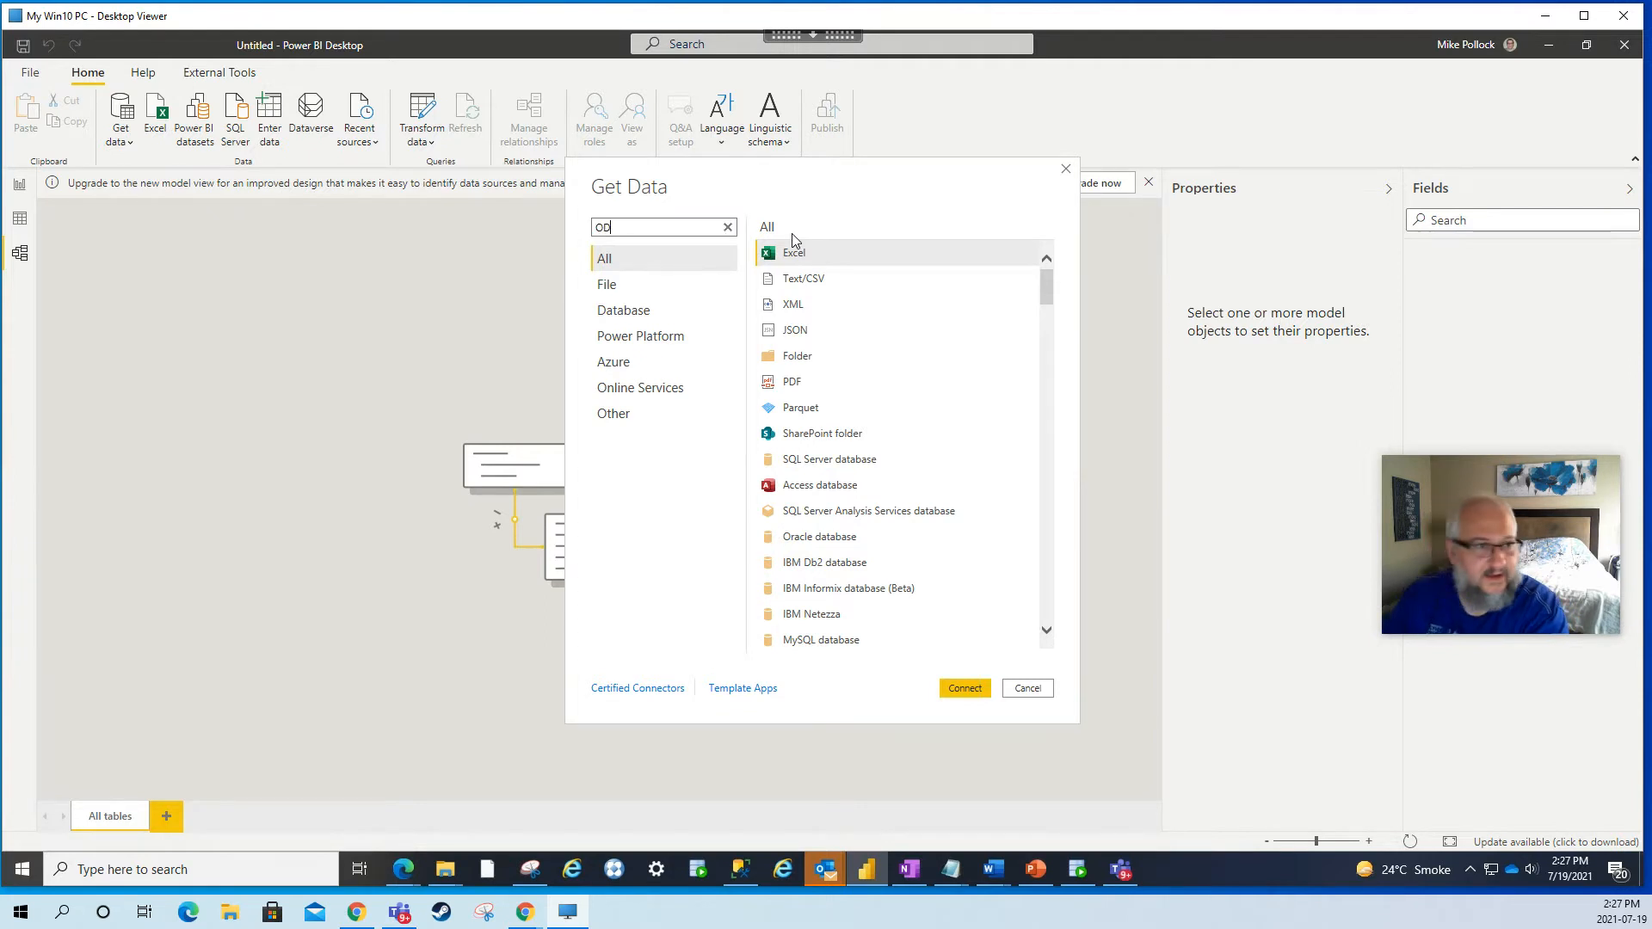
type("BC")
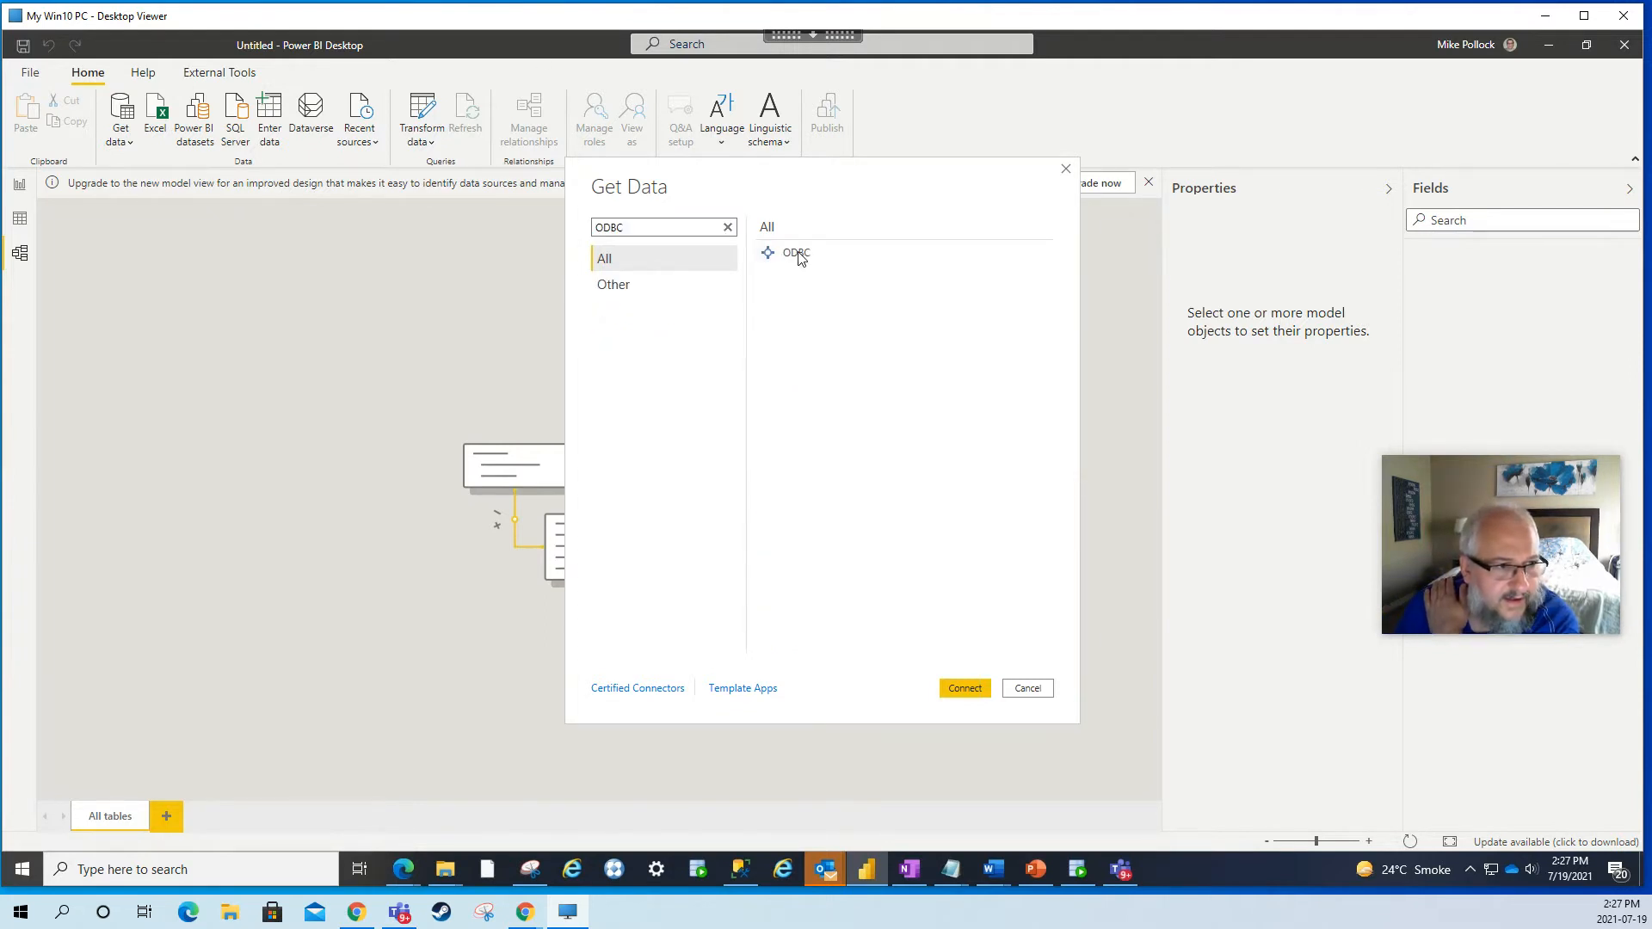
left_click(799, 255)
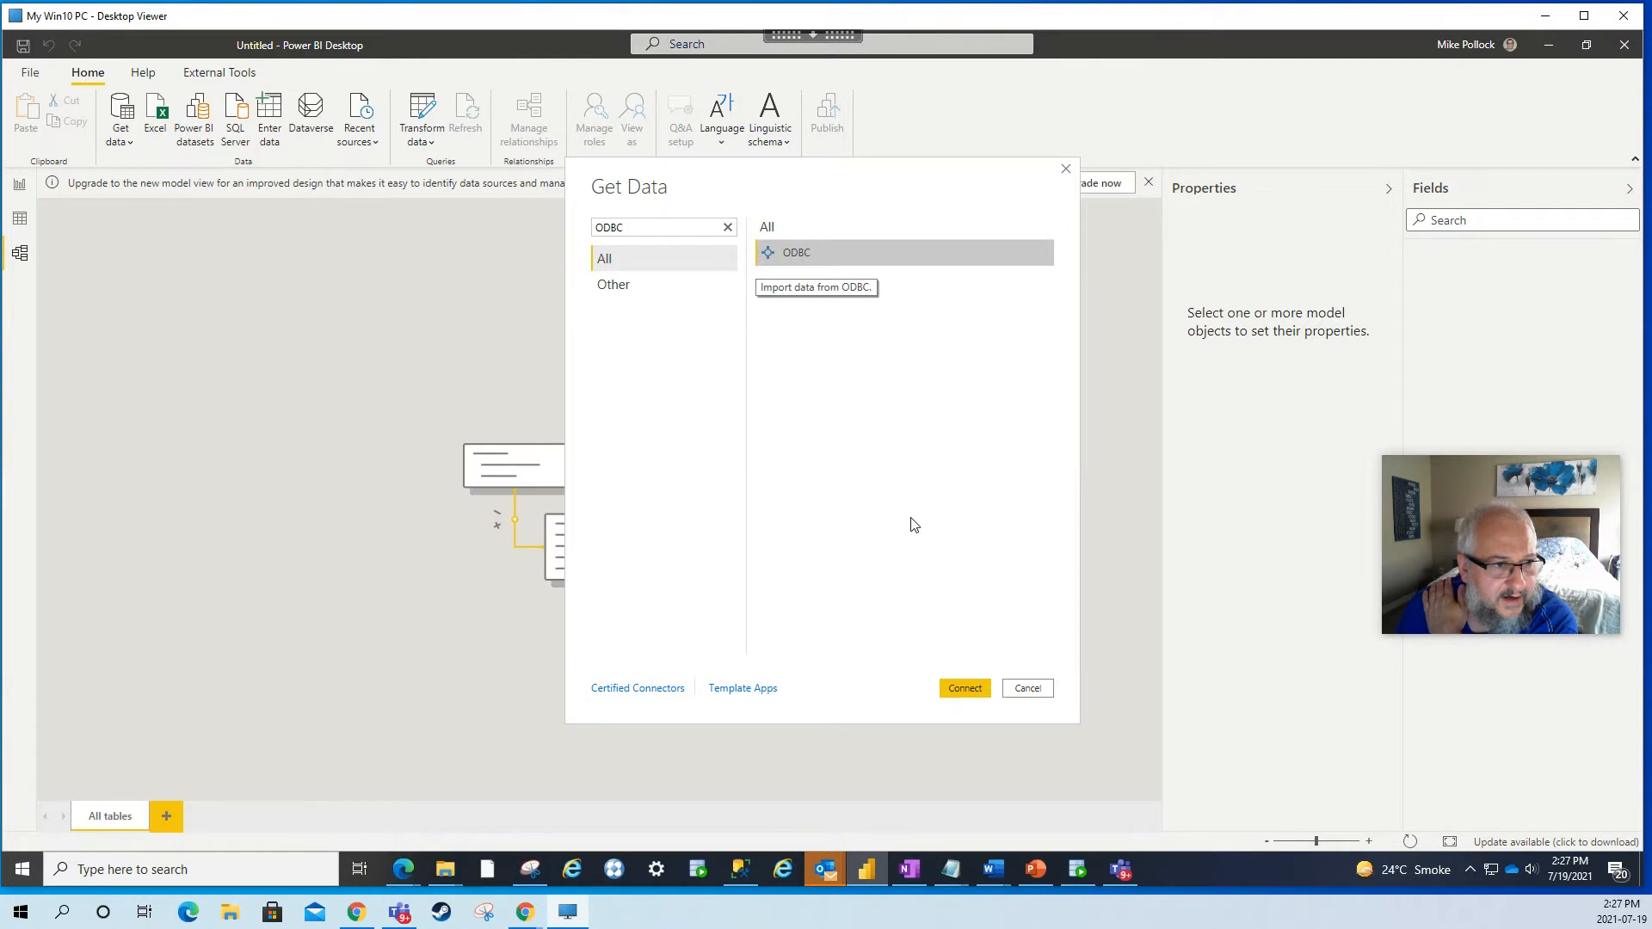
left_click(962, 688)
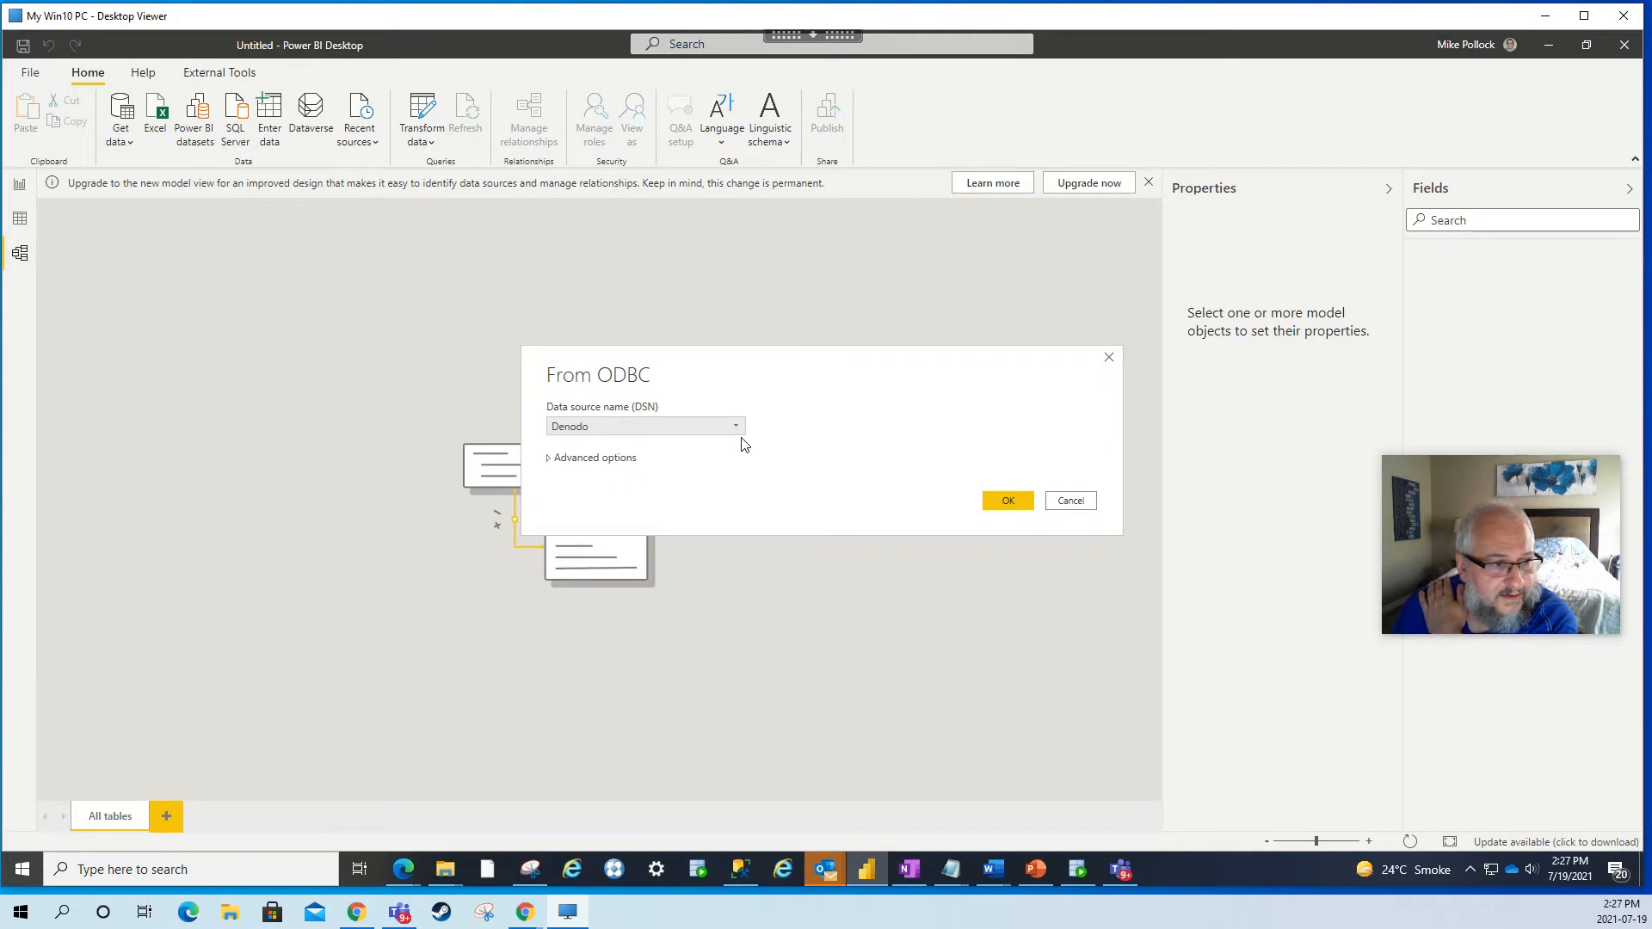
- Set the ODBC data source name to Snowflake with the copied SELECT * FROM DATA_MART.DIM_ACCOUNT as its SQL statement
left_click(736, 428)
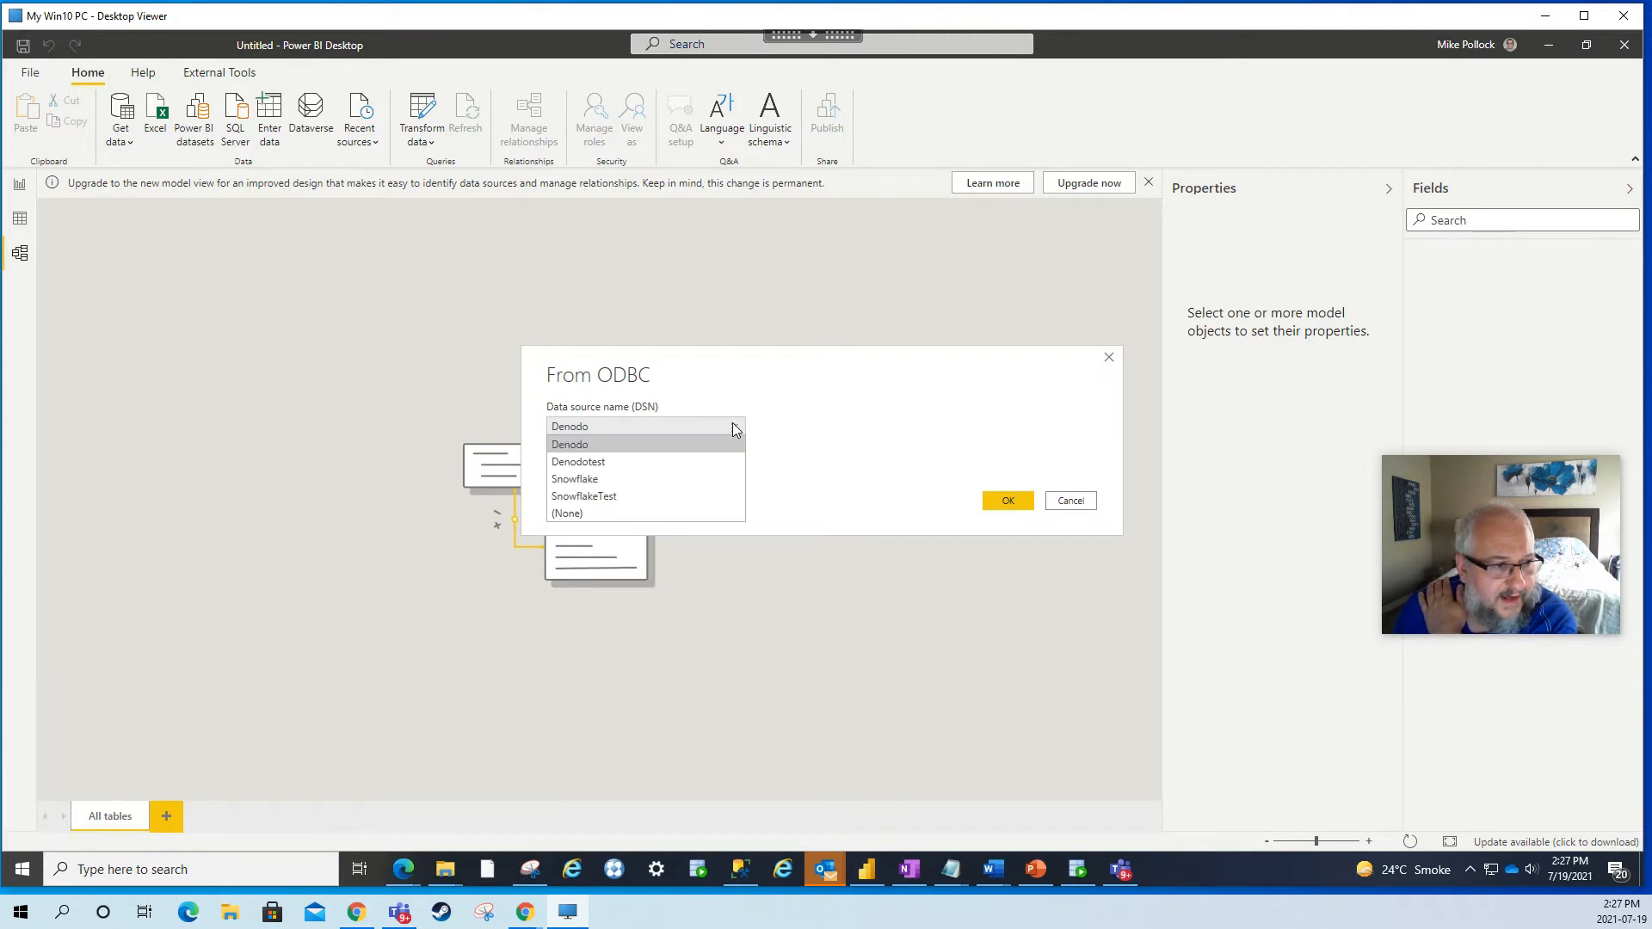
left_click(583, 480)
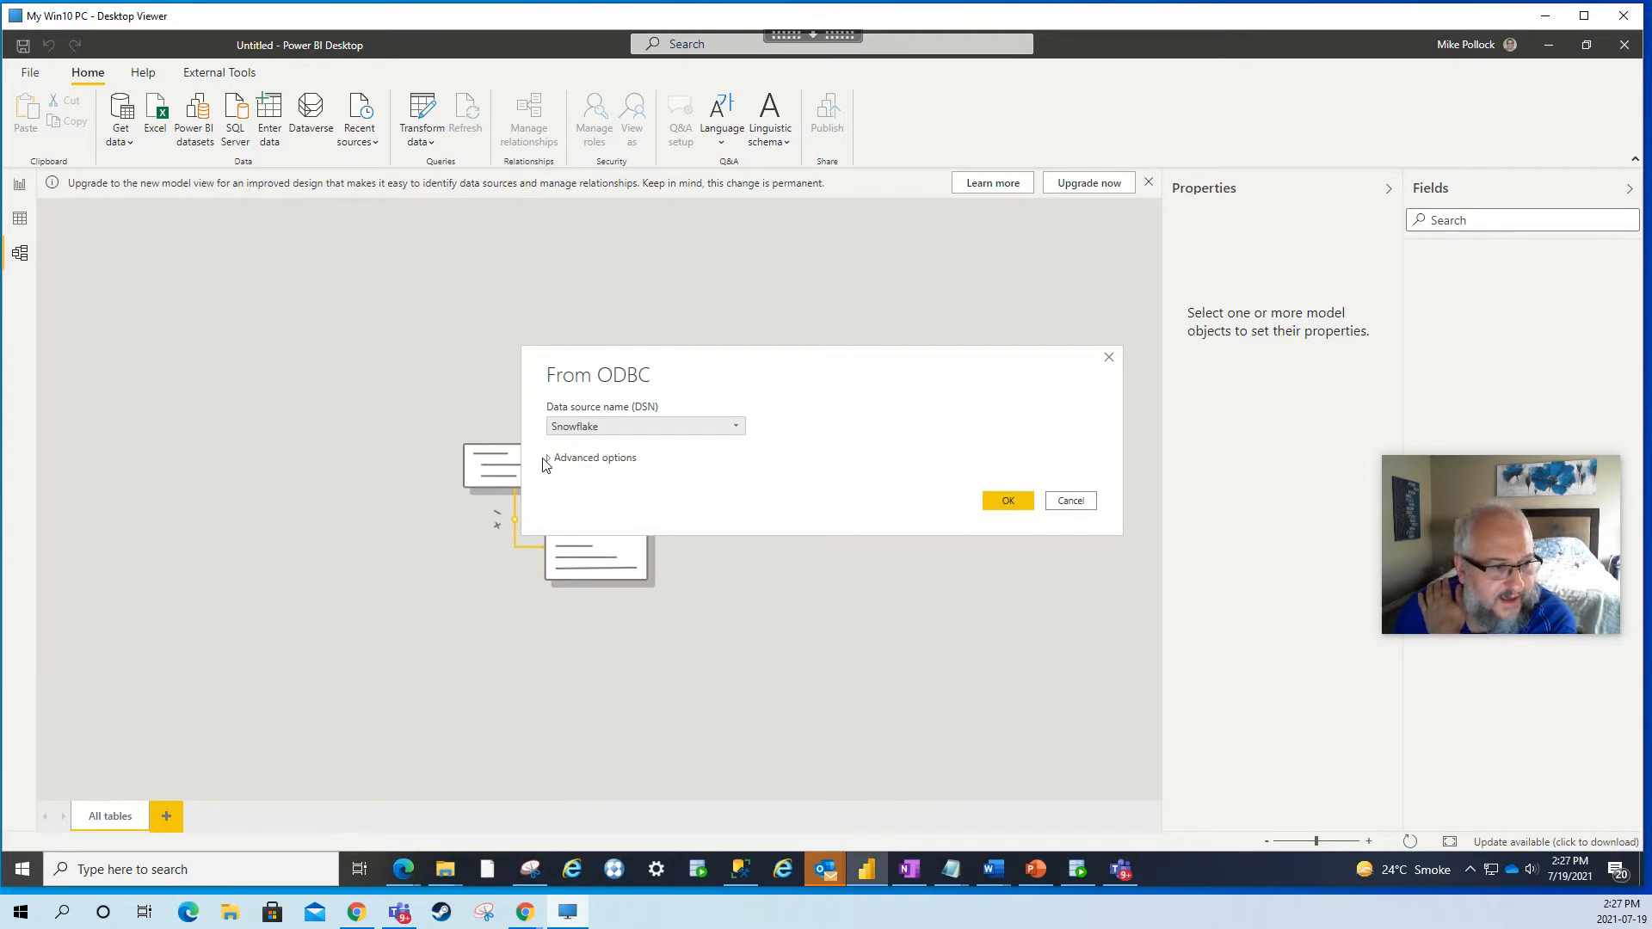
left_click(552, 461)
left_click(592, 547)
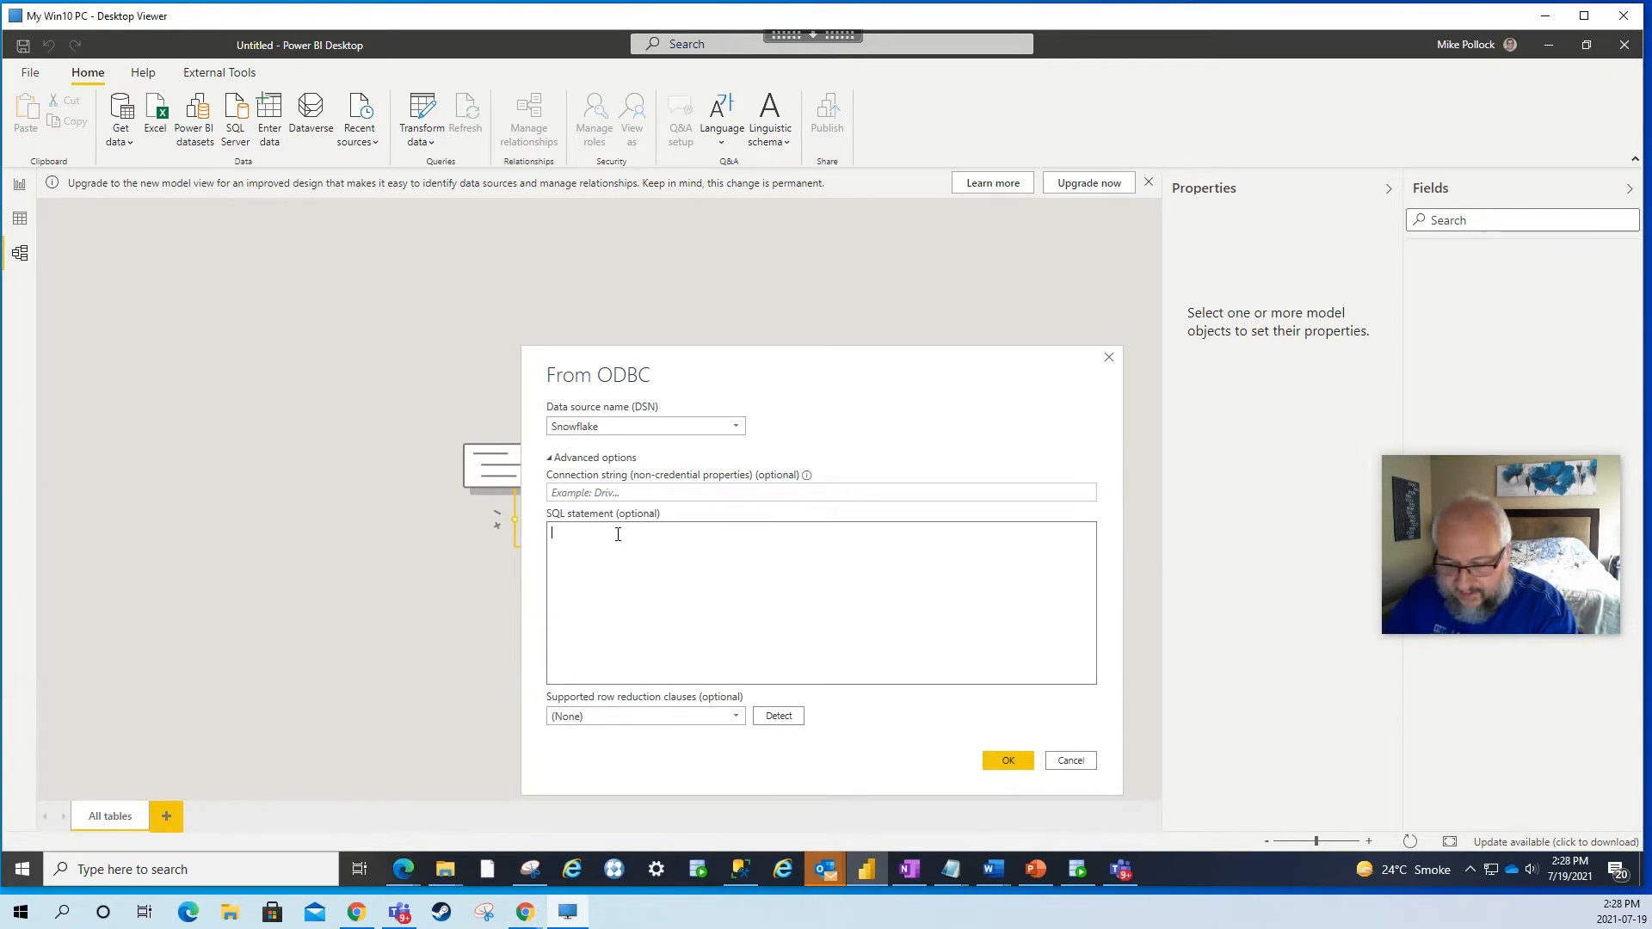
key("ctrl+v")
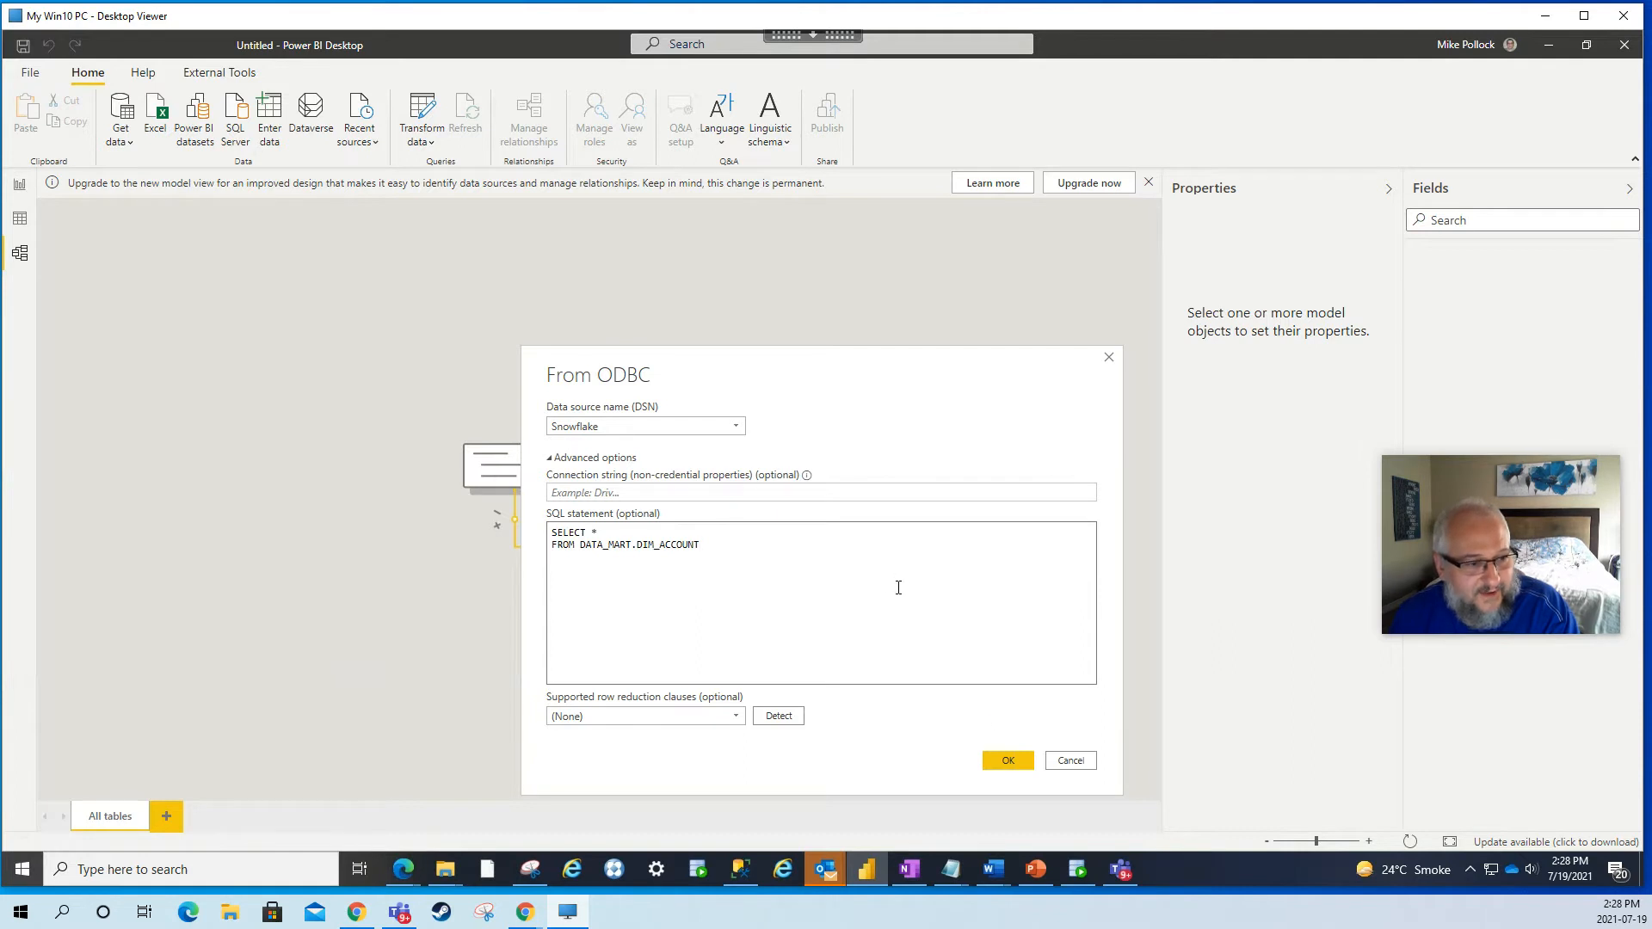
left_click(1005, 764)
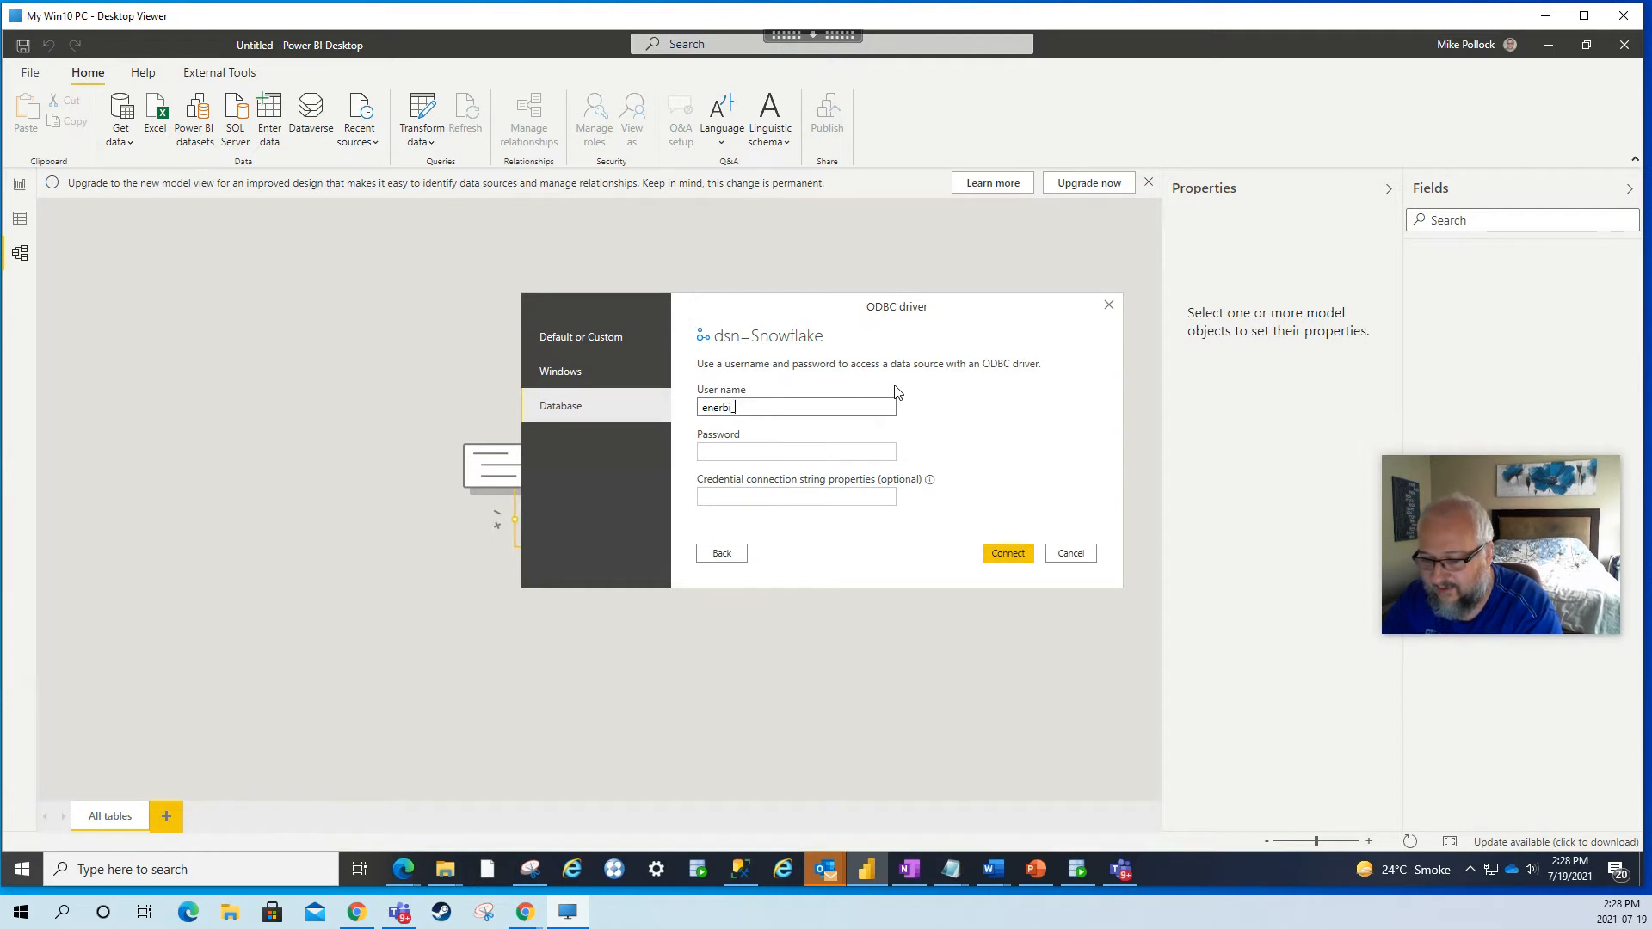
- Enter the database account password next to the user name and connect to the Snowflake data source
left_click(740, 454)
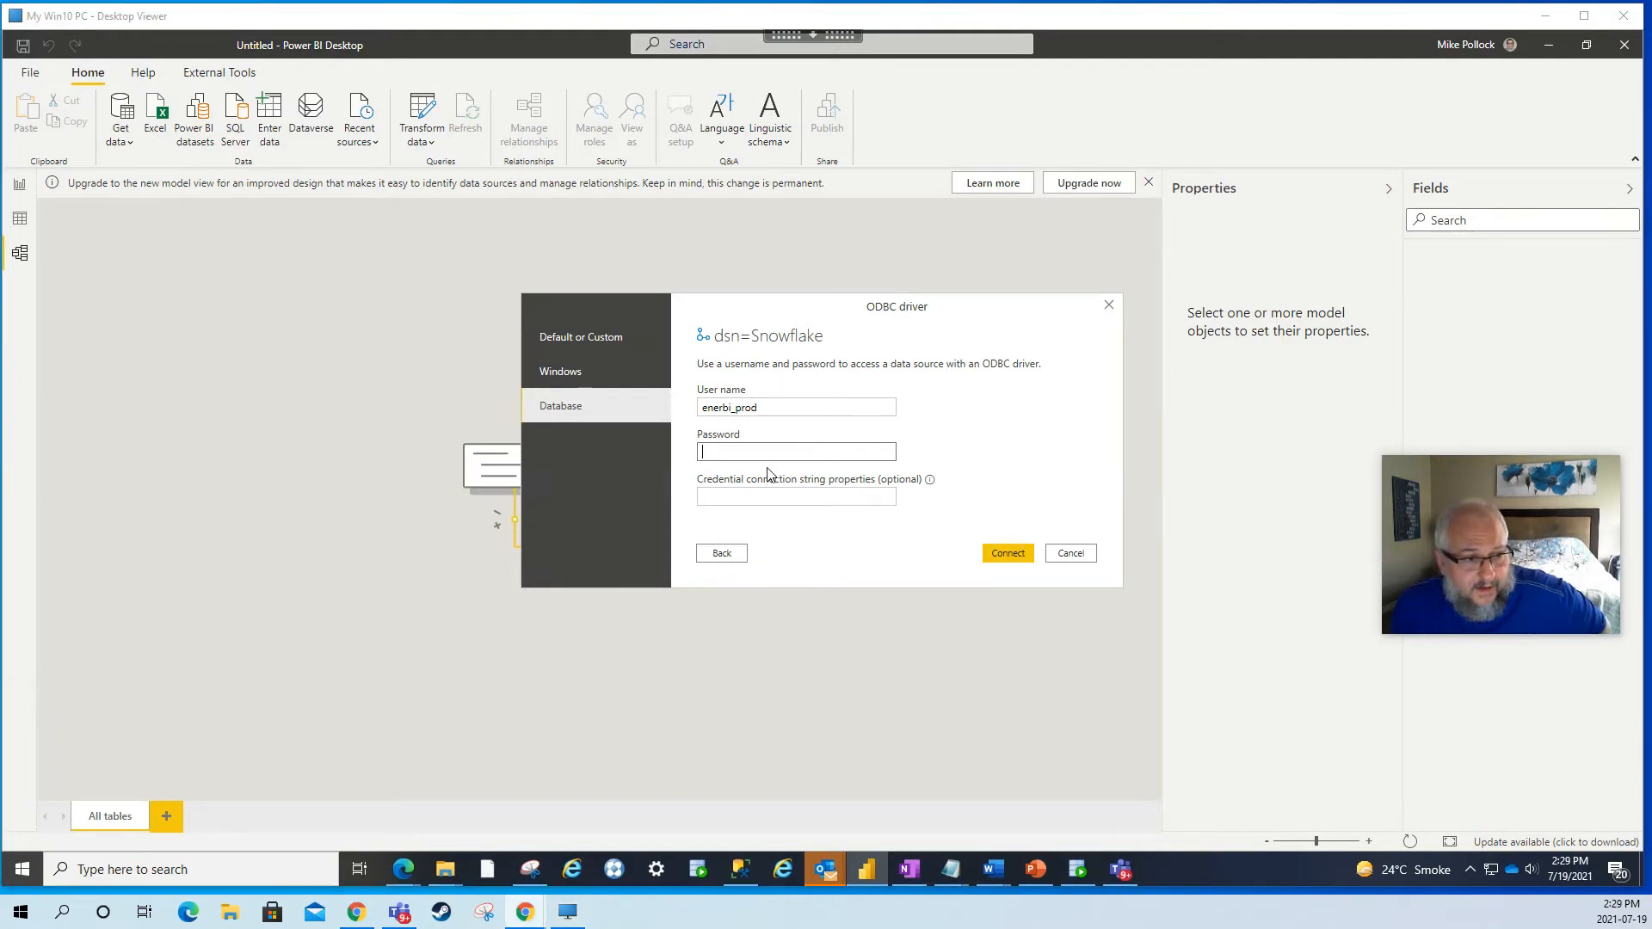
left_click(764, 450)
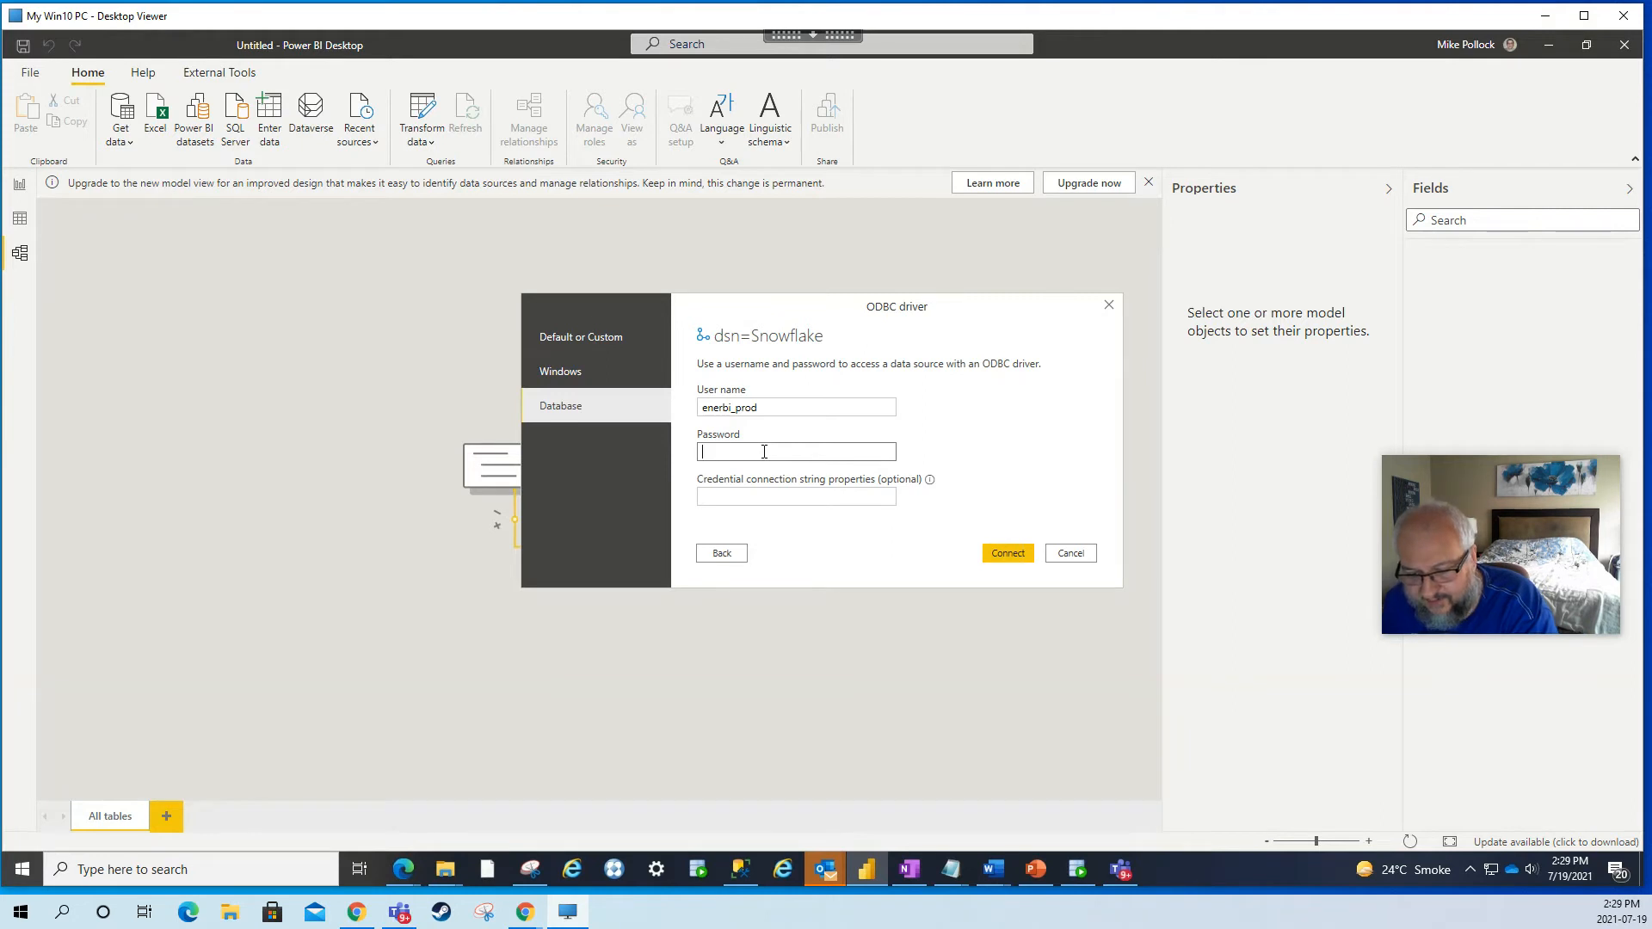
key("ctrl+v")
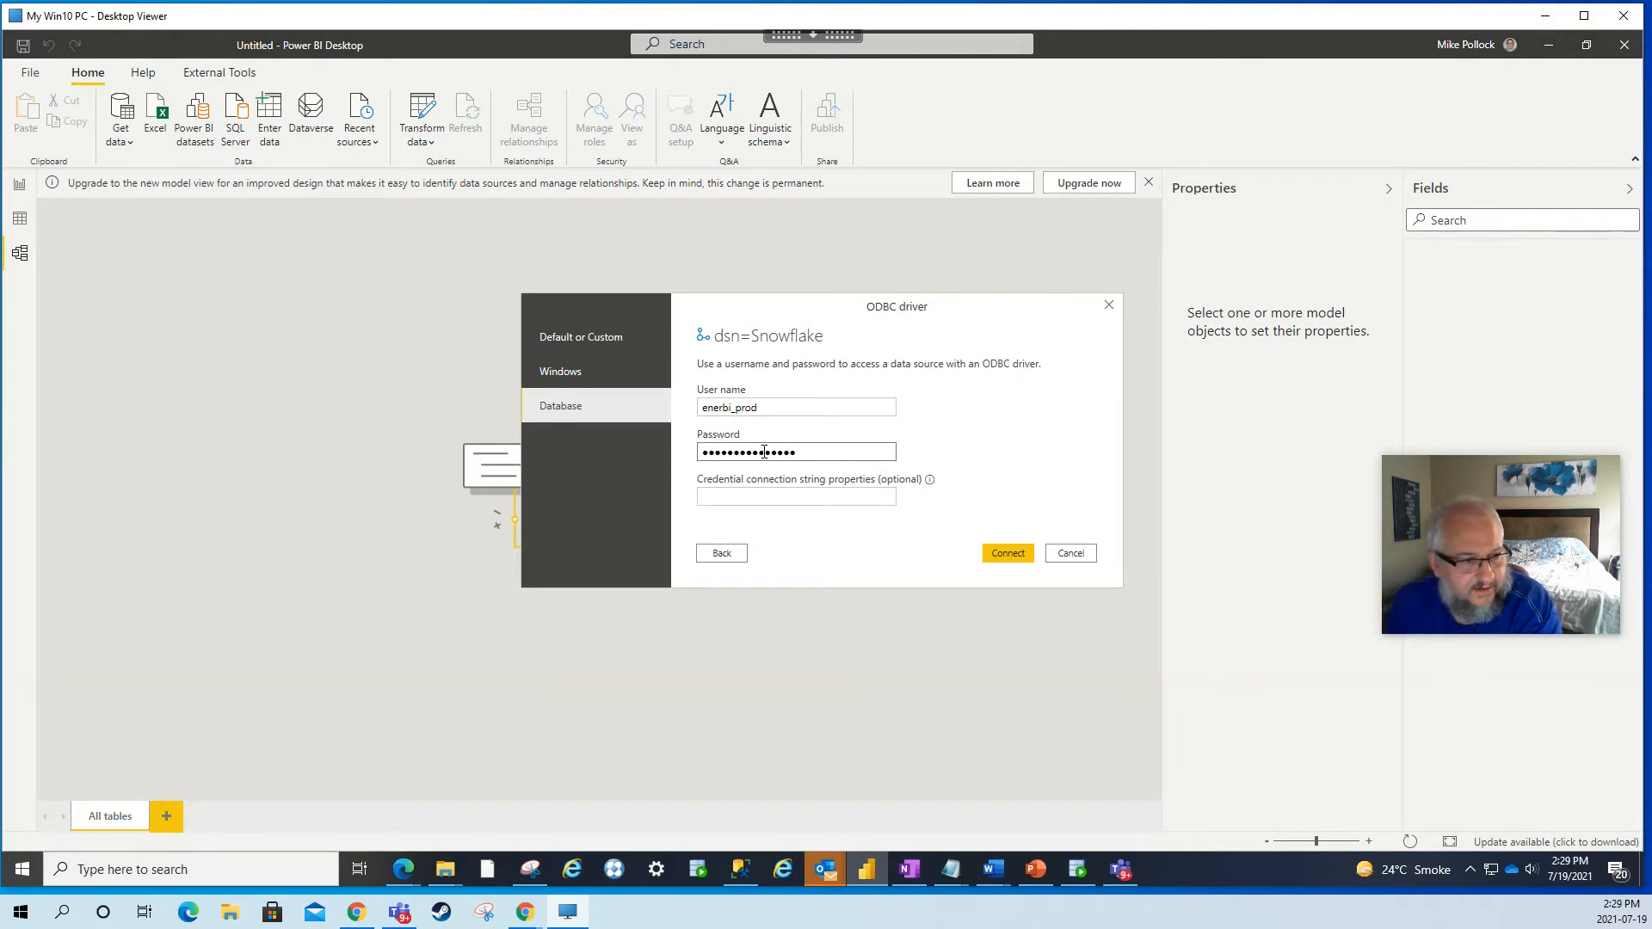
left_click(1005, 555)
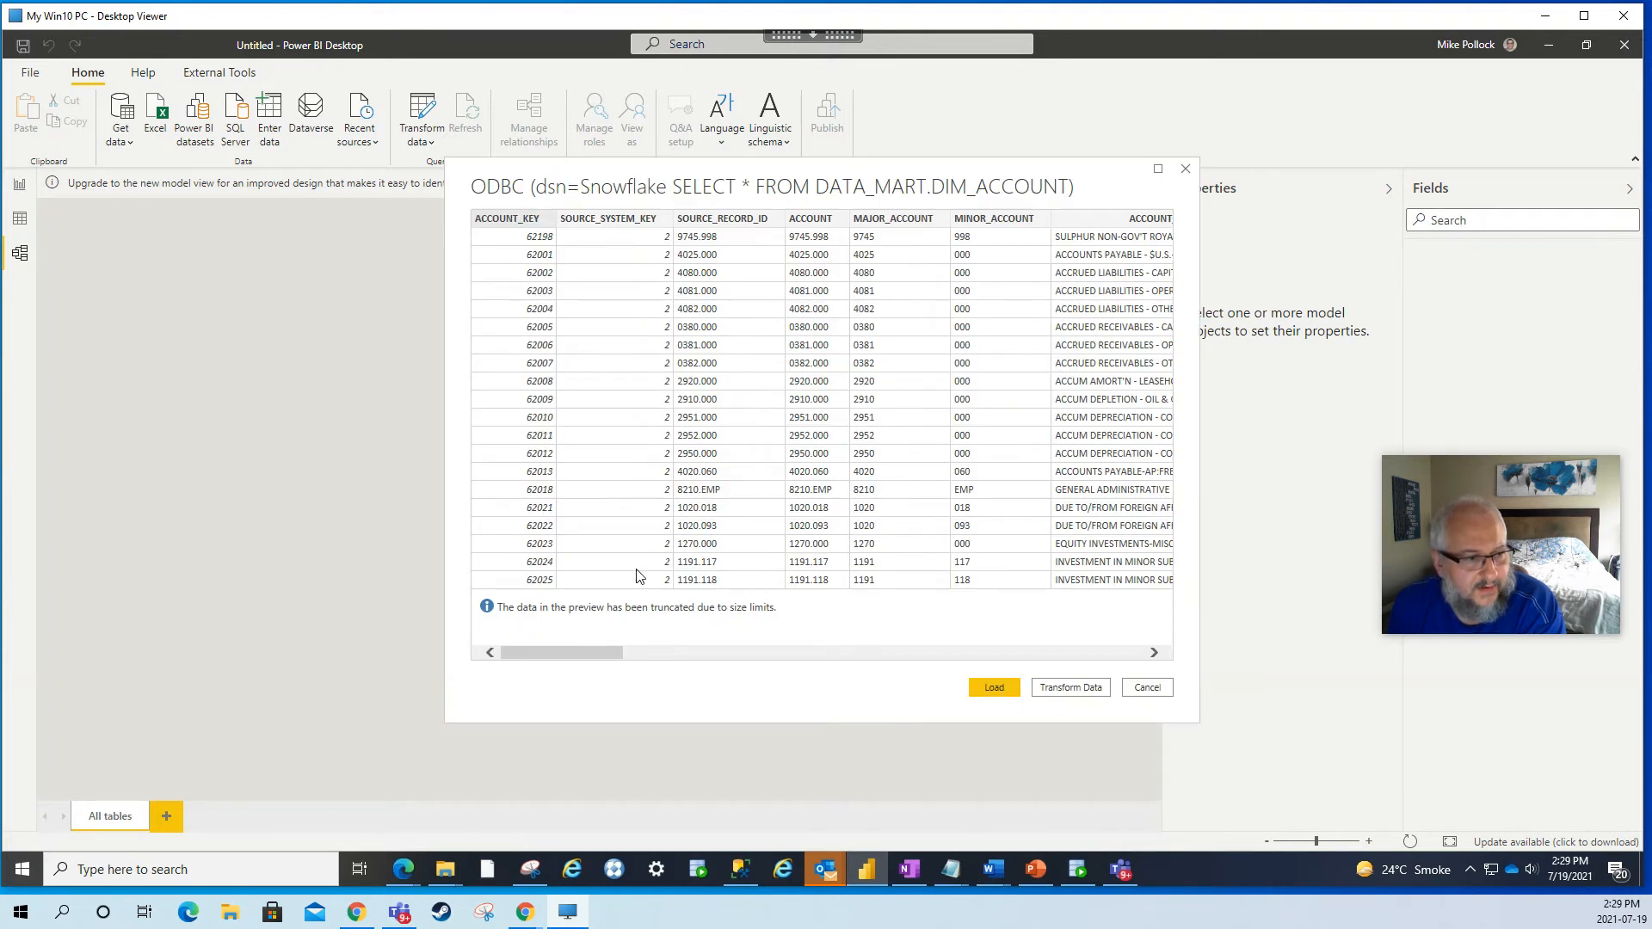
- Load the previewed DIM_ACCOUNT data into the model and look at the new table's options
left_click_drag(571, 653, 534, 653)
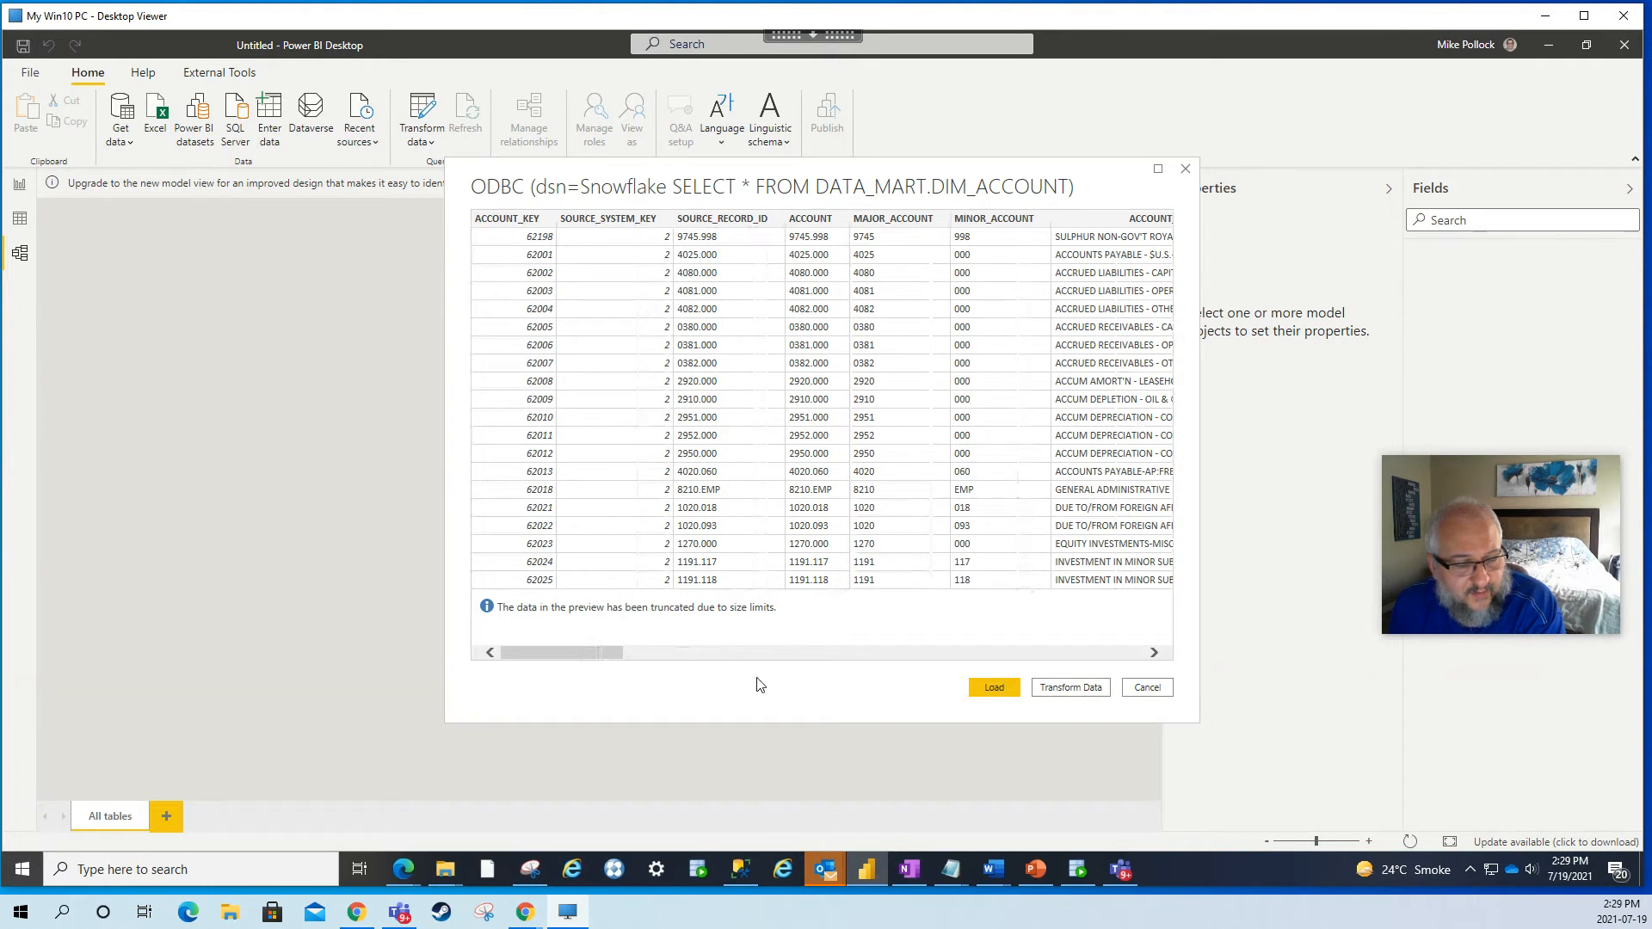
left_click(988, 689)
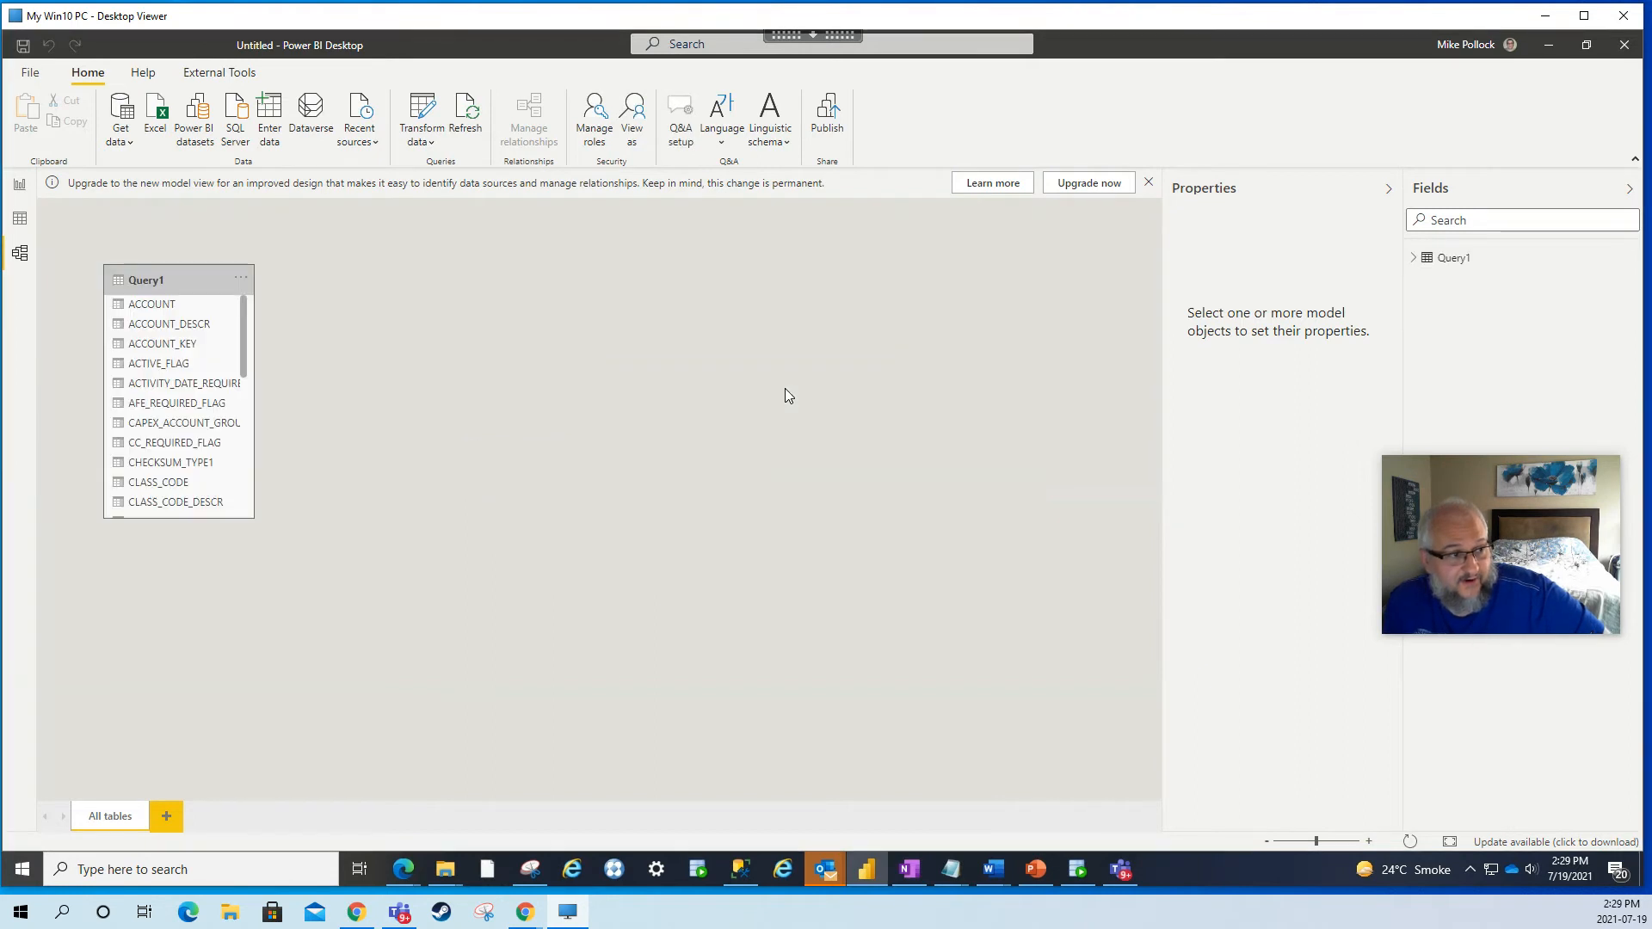
left_click(242, 279)
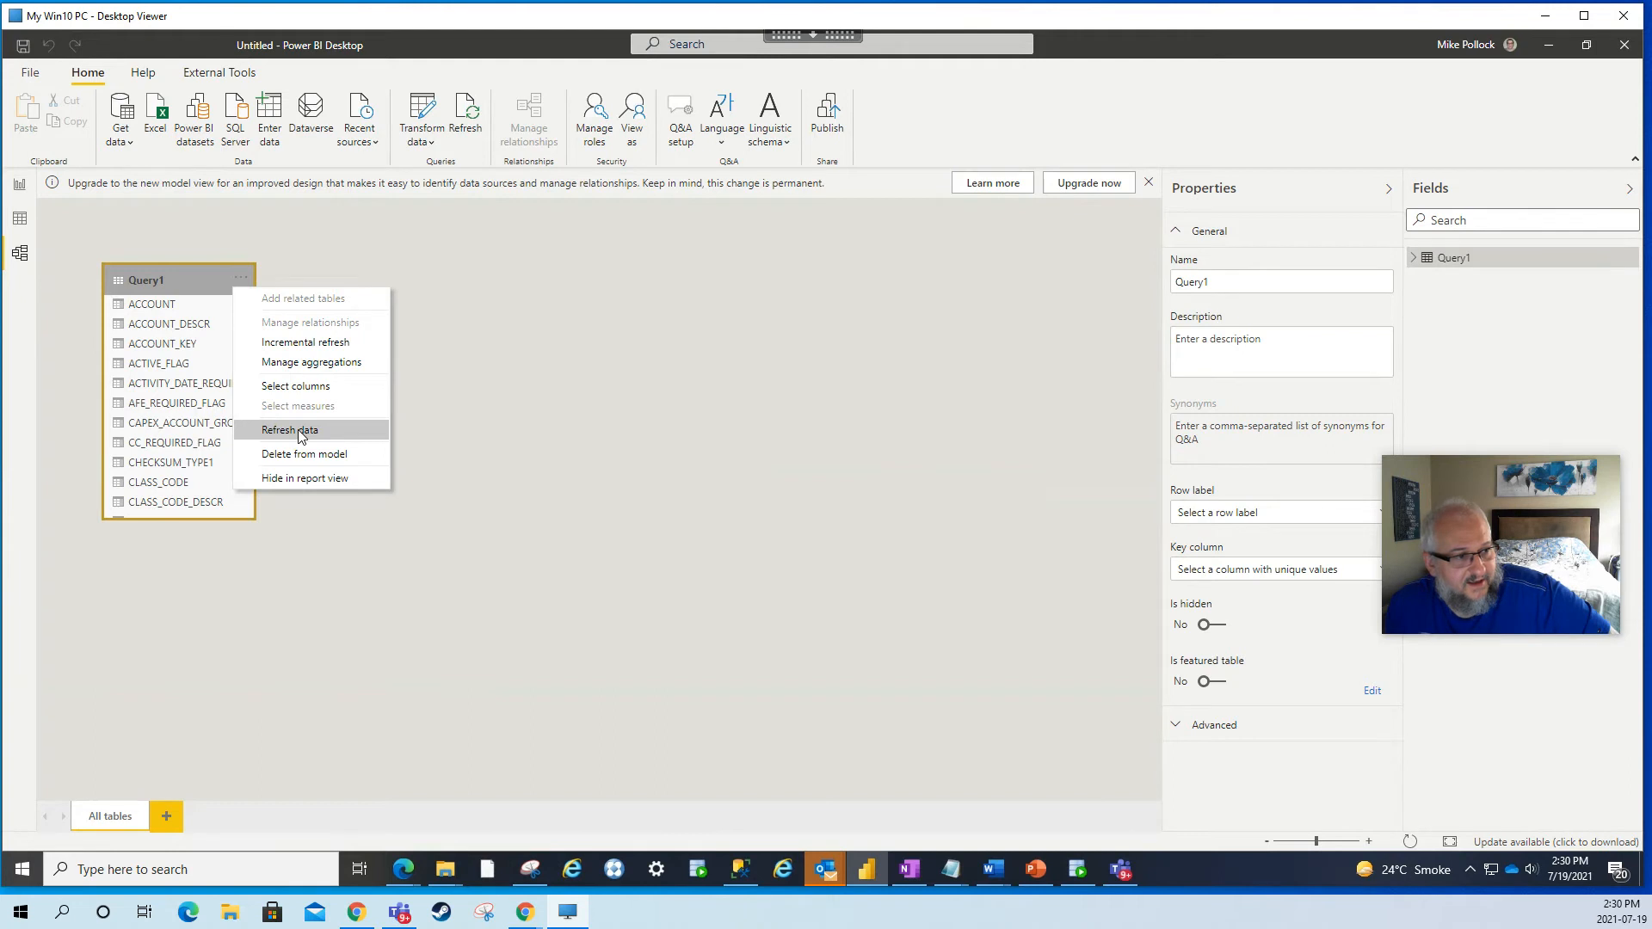
left_click(693, 336)
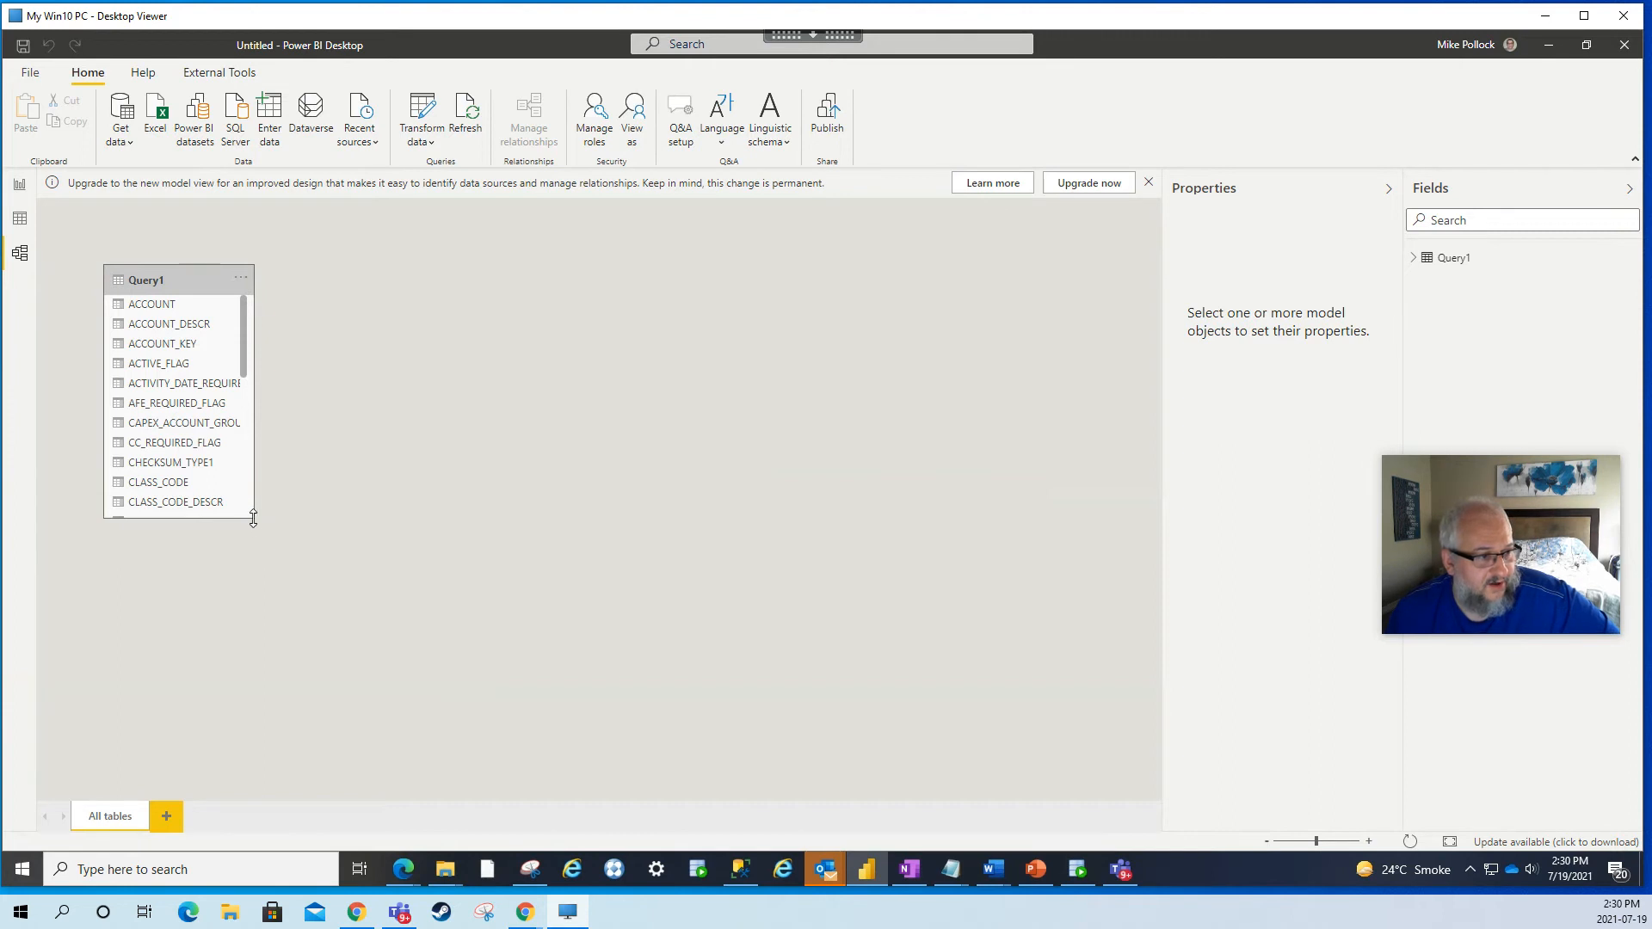
- Add a table visual to the report page, widen the field list and include the ACCOUNT field in the visual
left_click(20, 186)
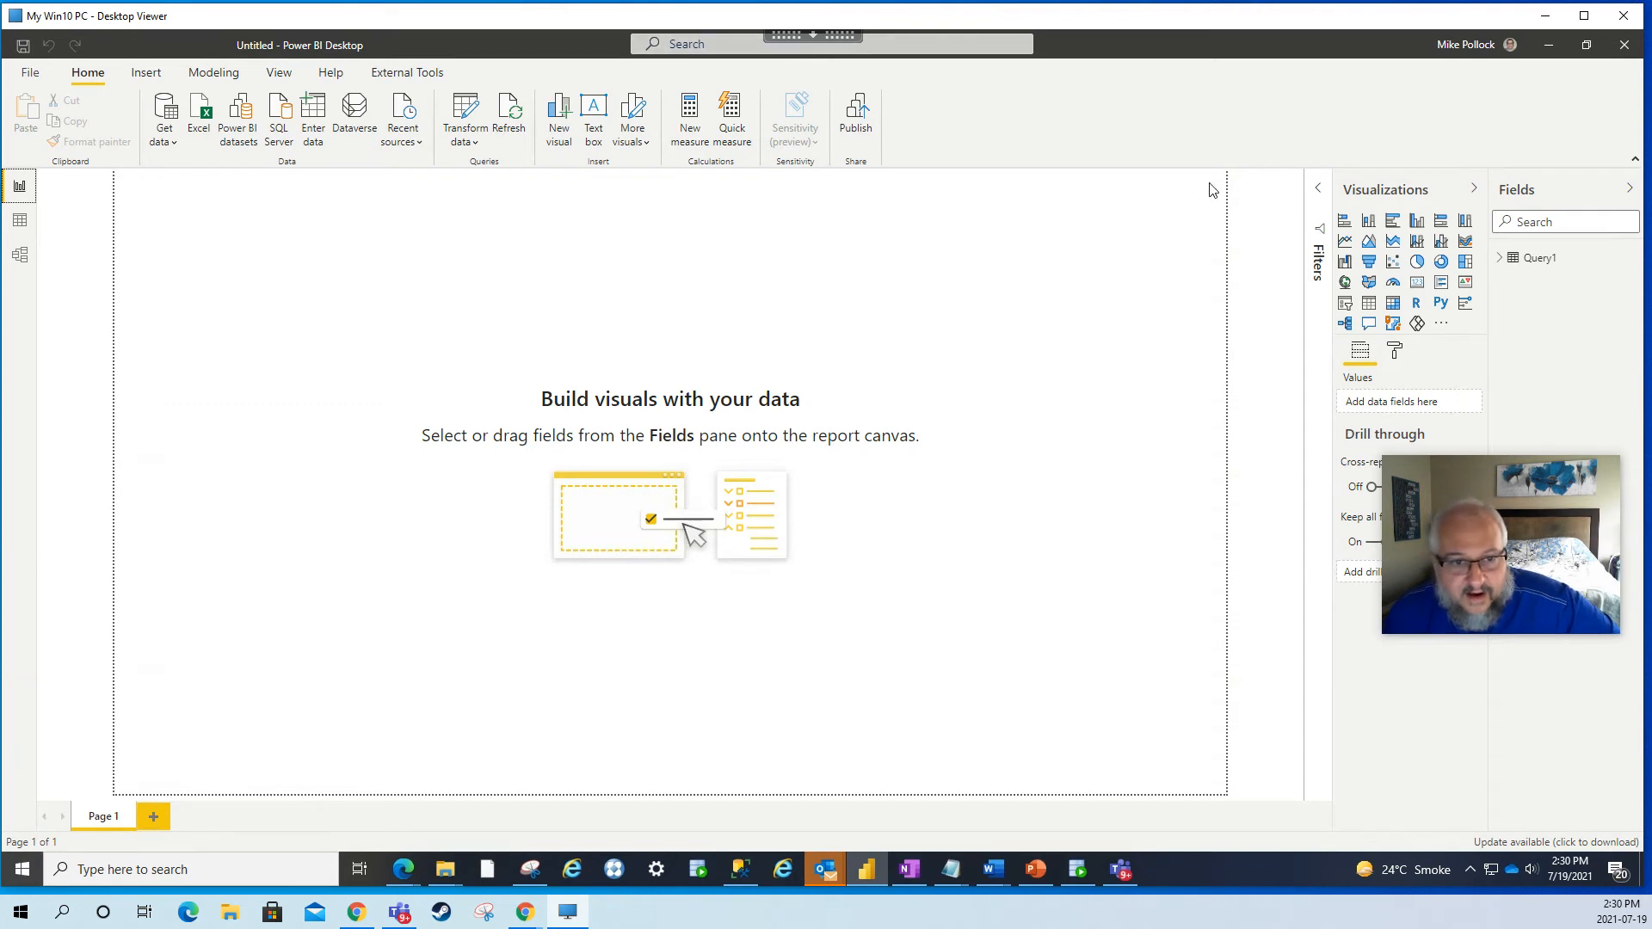
left_click(1368, 305)
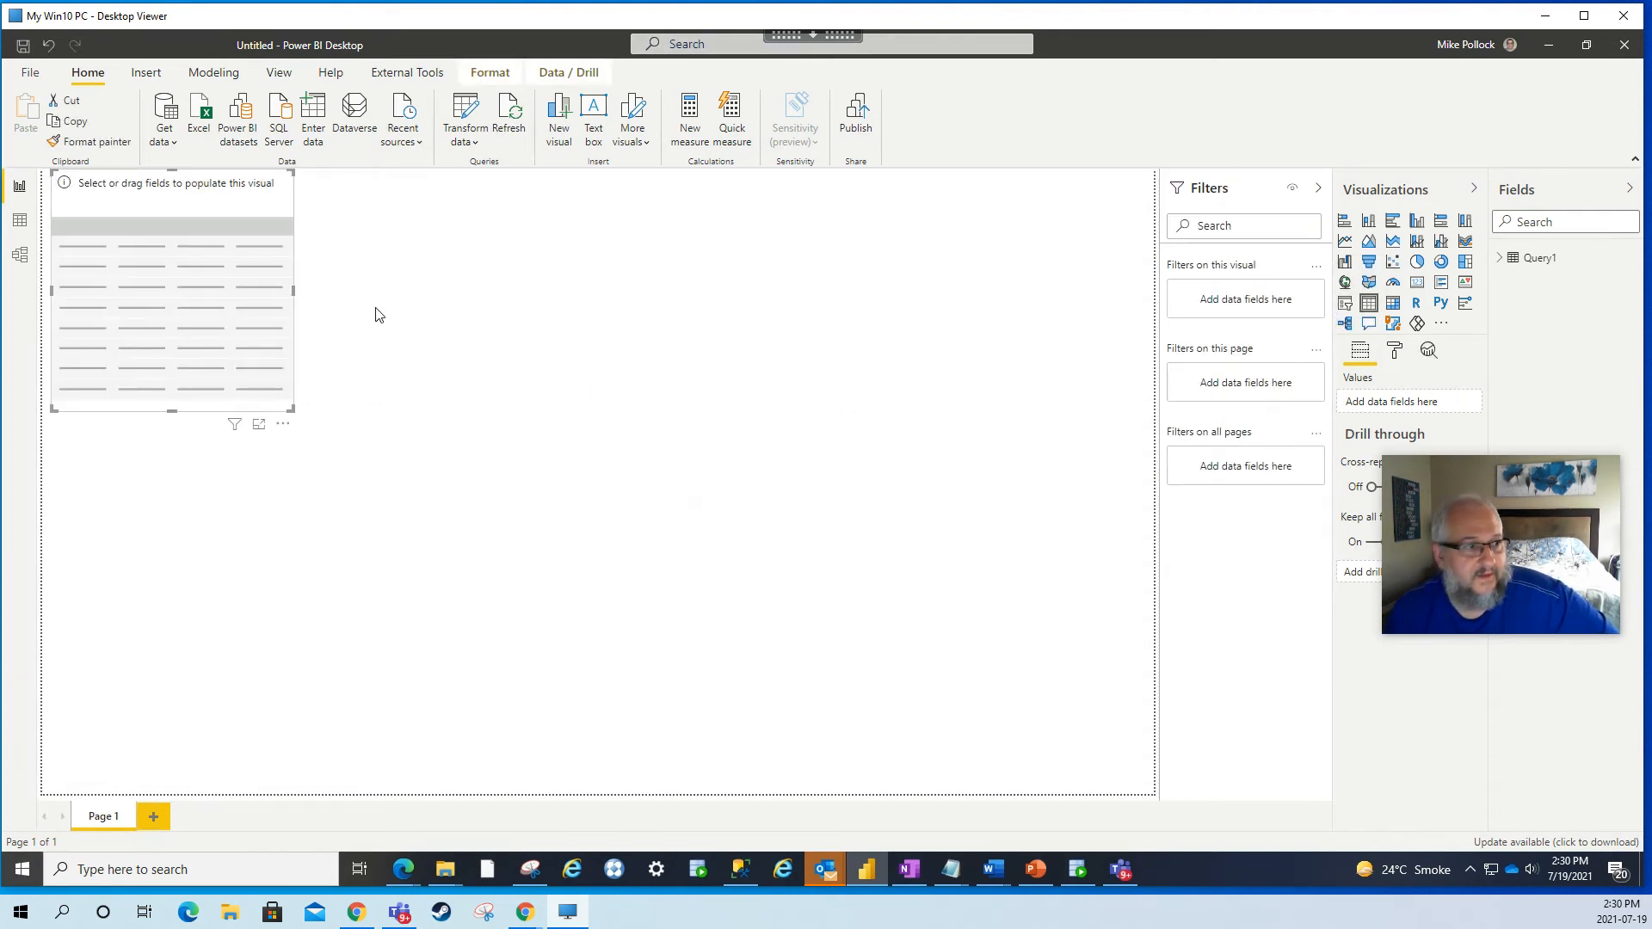
left_click(1501, 258)
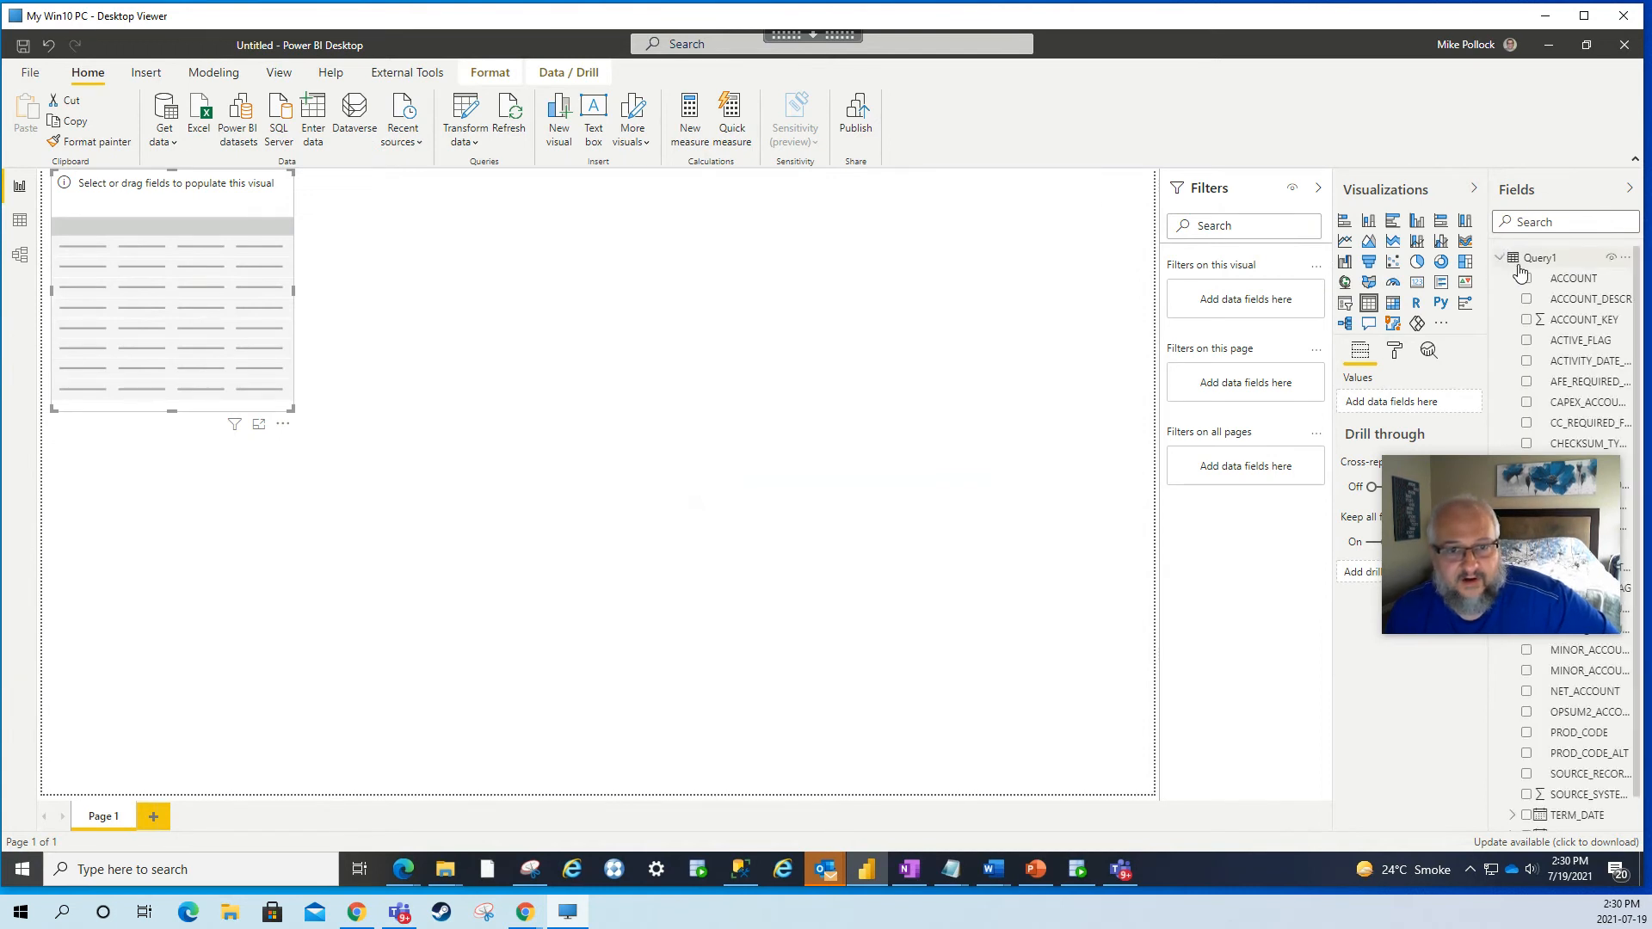
left_click_drag(1490, 370, 1302, 370)
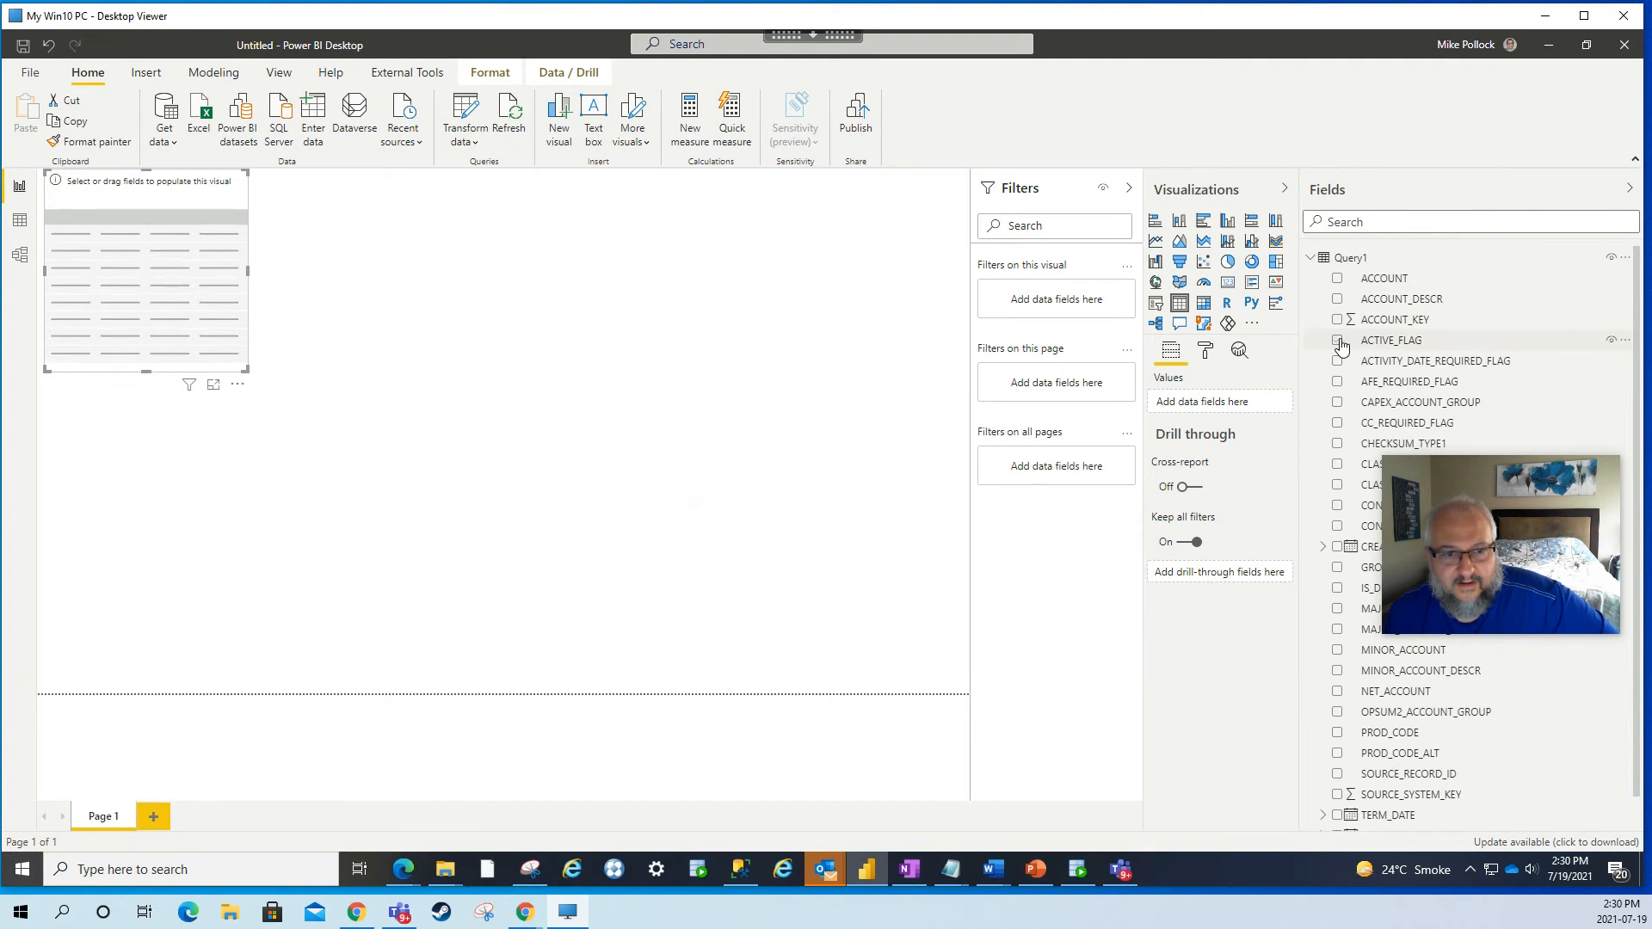
left_click(1337, 279)
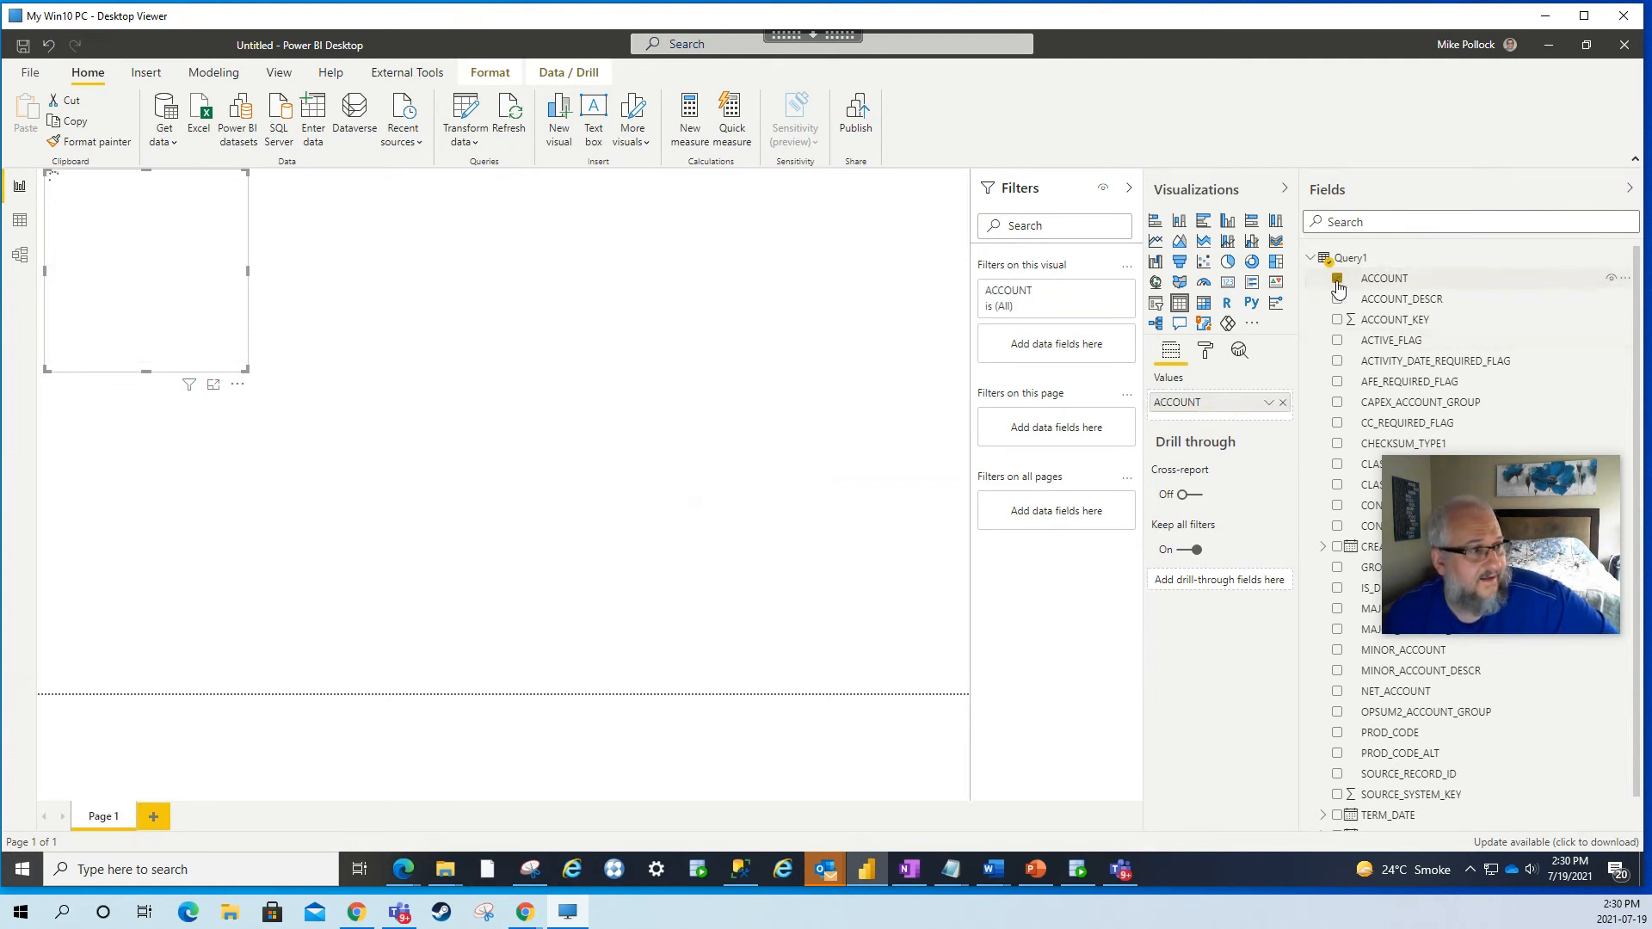
- Add the ACCOUNT_DESCR and ACTIVE_FLAG fields to the table visual beside ACCOUNT
left_click(1337, 300)
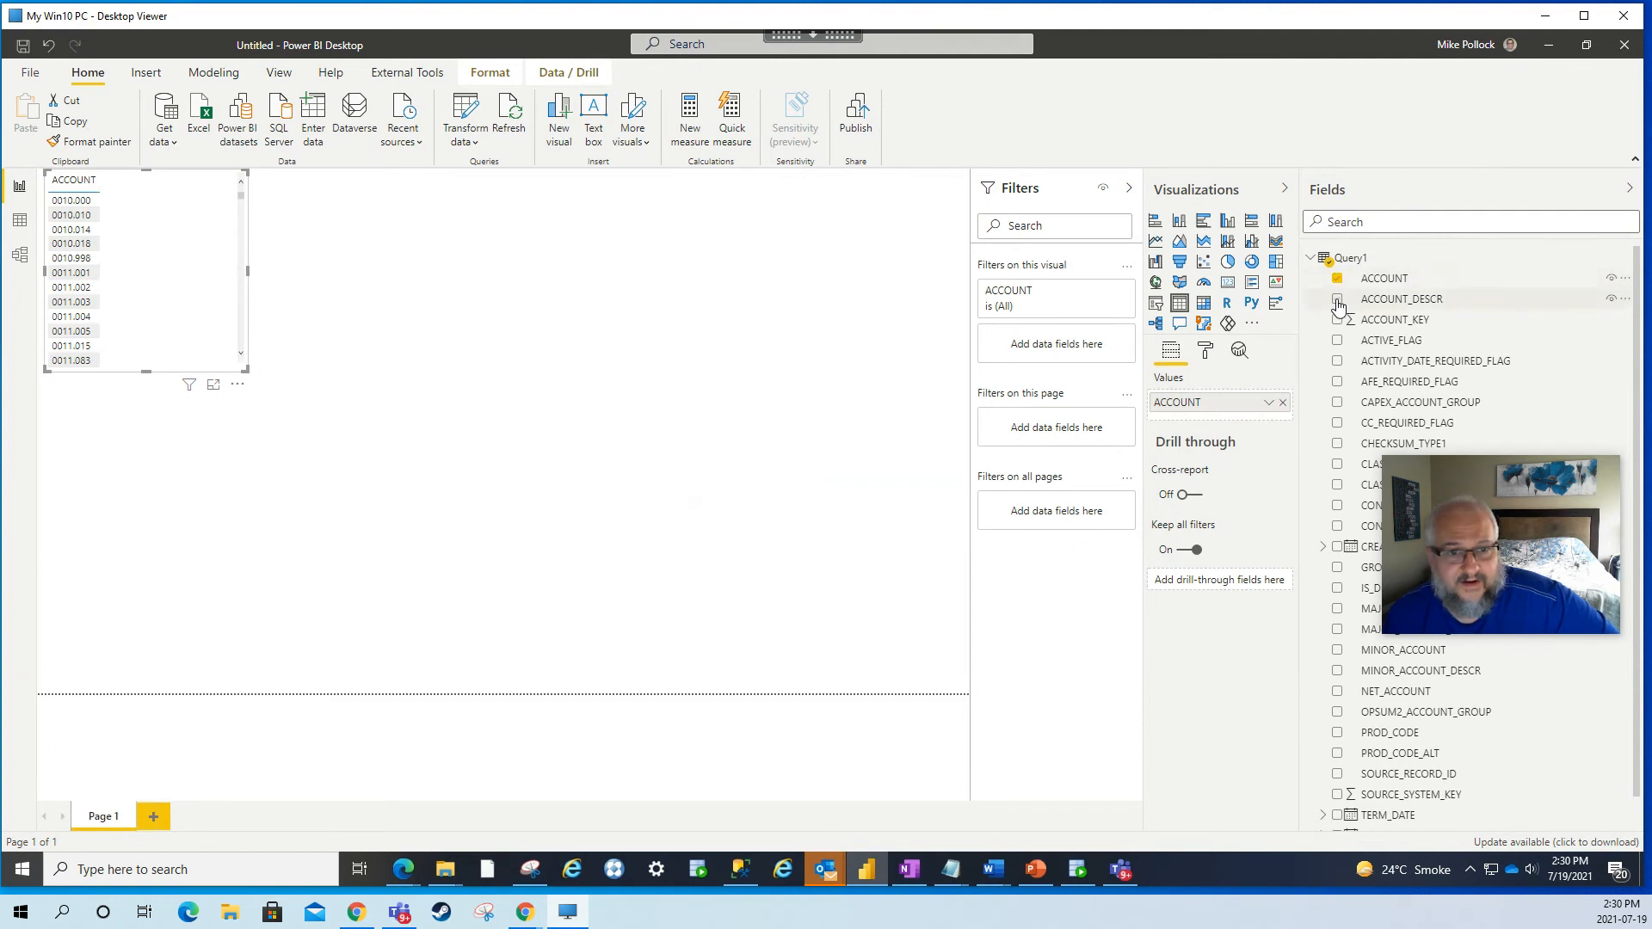
left_click(1338, 344)
scroll(1356, 379, "down", 1)
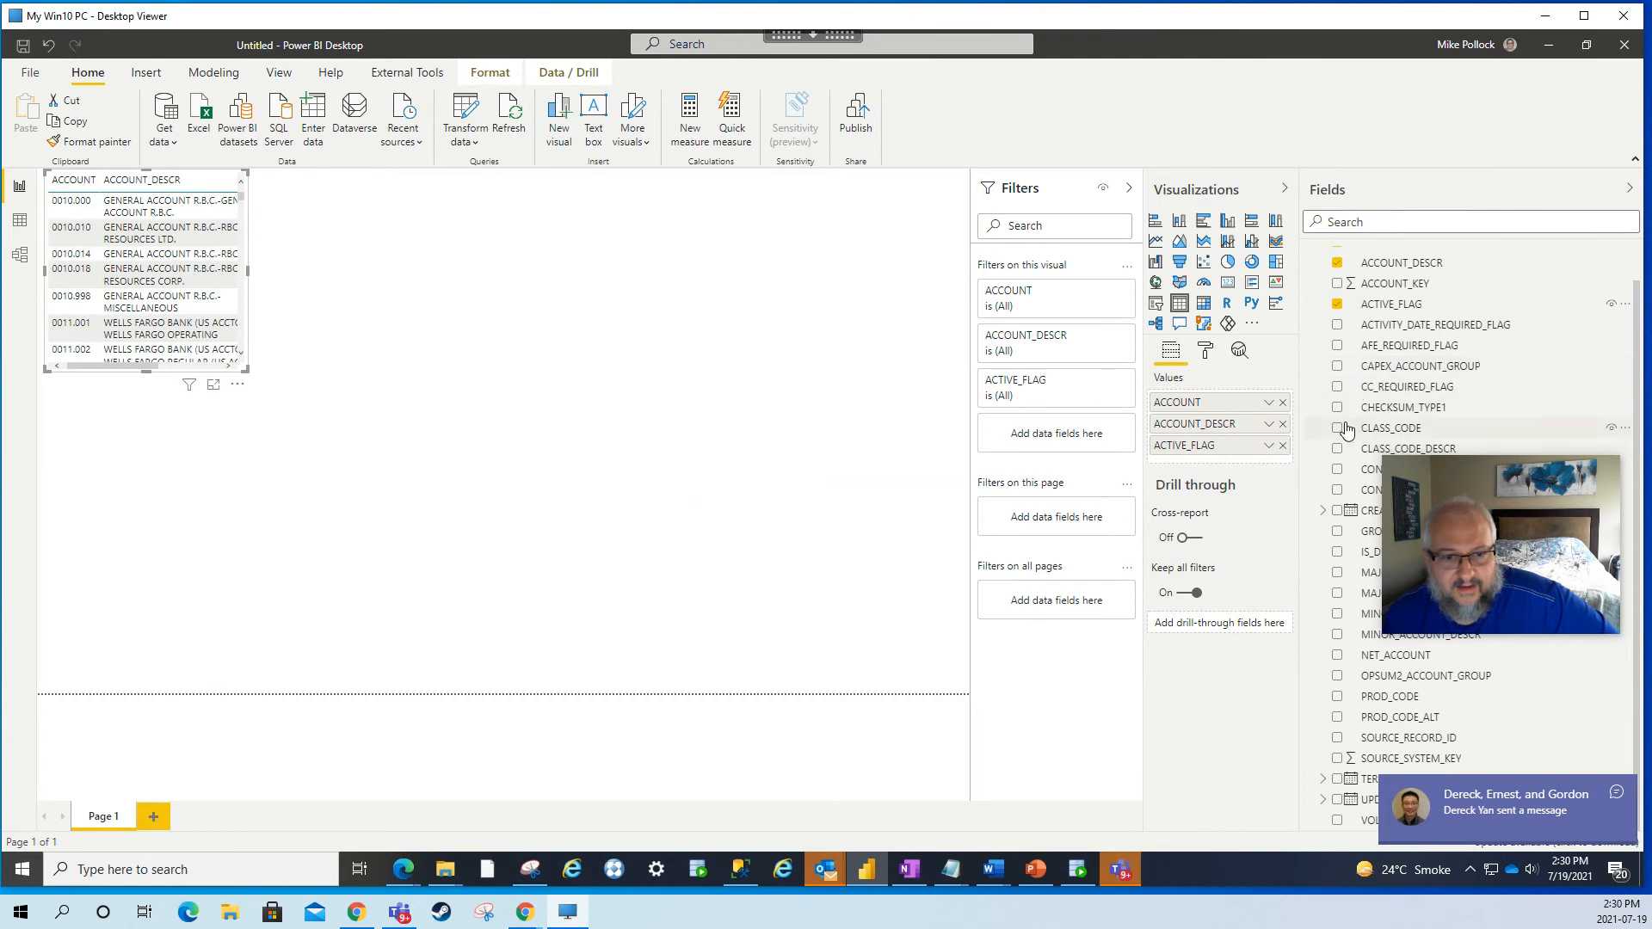
mouse_move(1530, 480)
left_click_drag(1528, 473, 1094, 697)
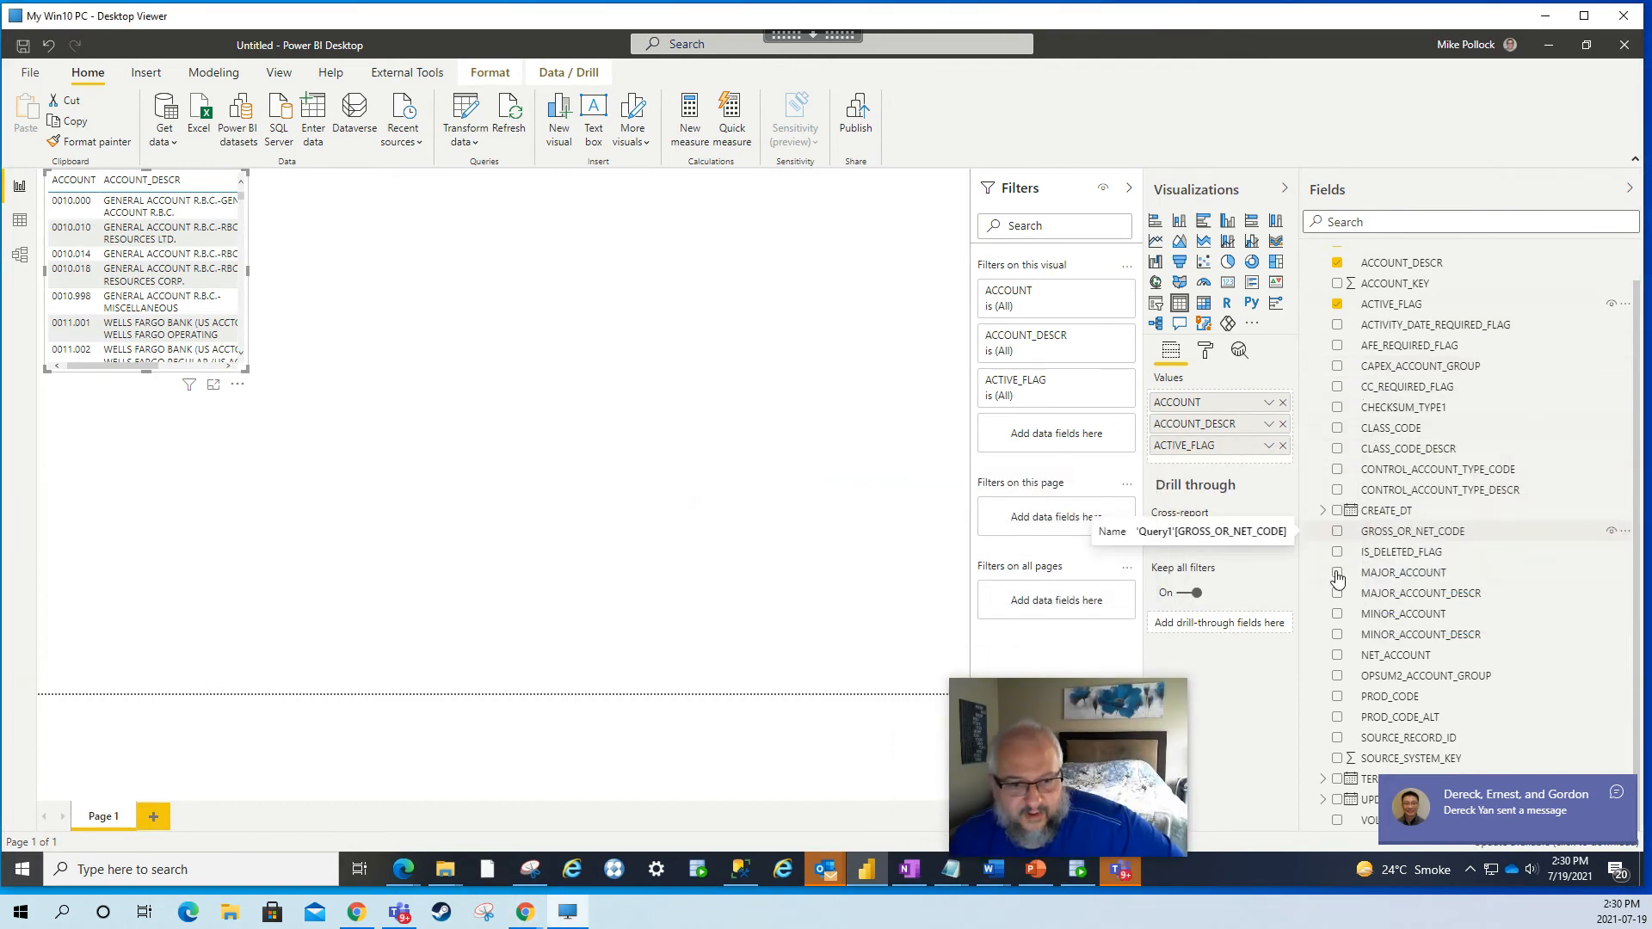
- Add MAJOR_ACCOUNT, MINOR_ACCOUNT, MAJOR_ACCOUNT_DESCR and MINOR_ACCOUNT_DESCR to the table and widen the visual across most of the report page
left_click(1338, 573)
left_click(1337, 615)
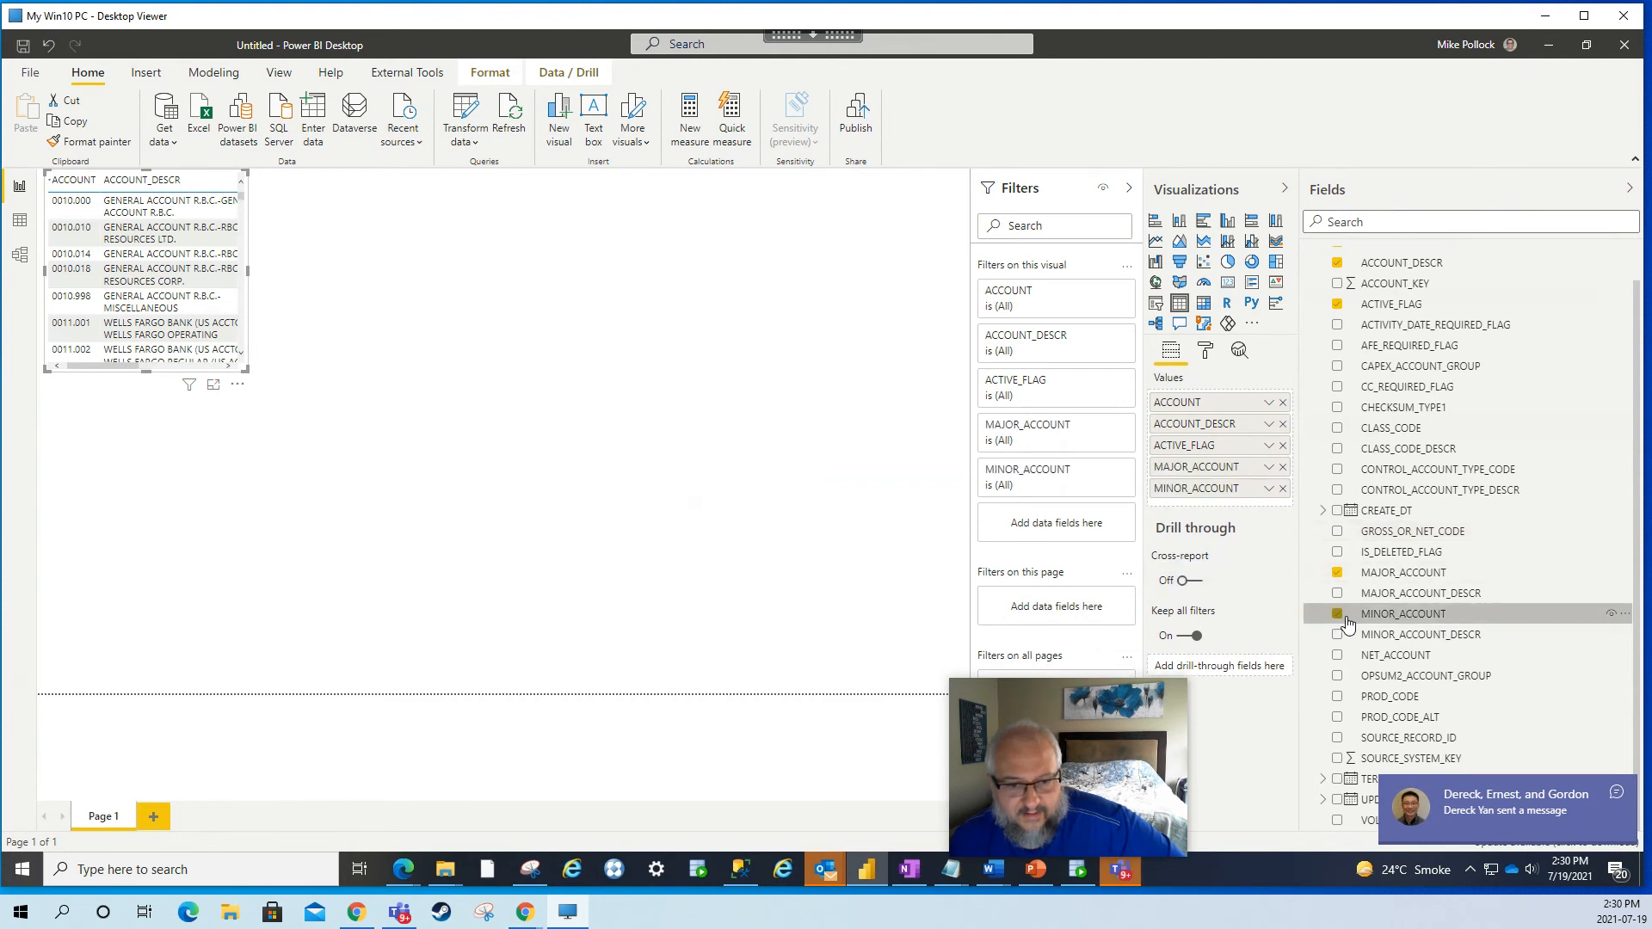
left_click(1337, 593)
left_click(1337, 635)
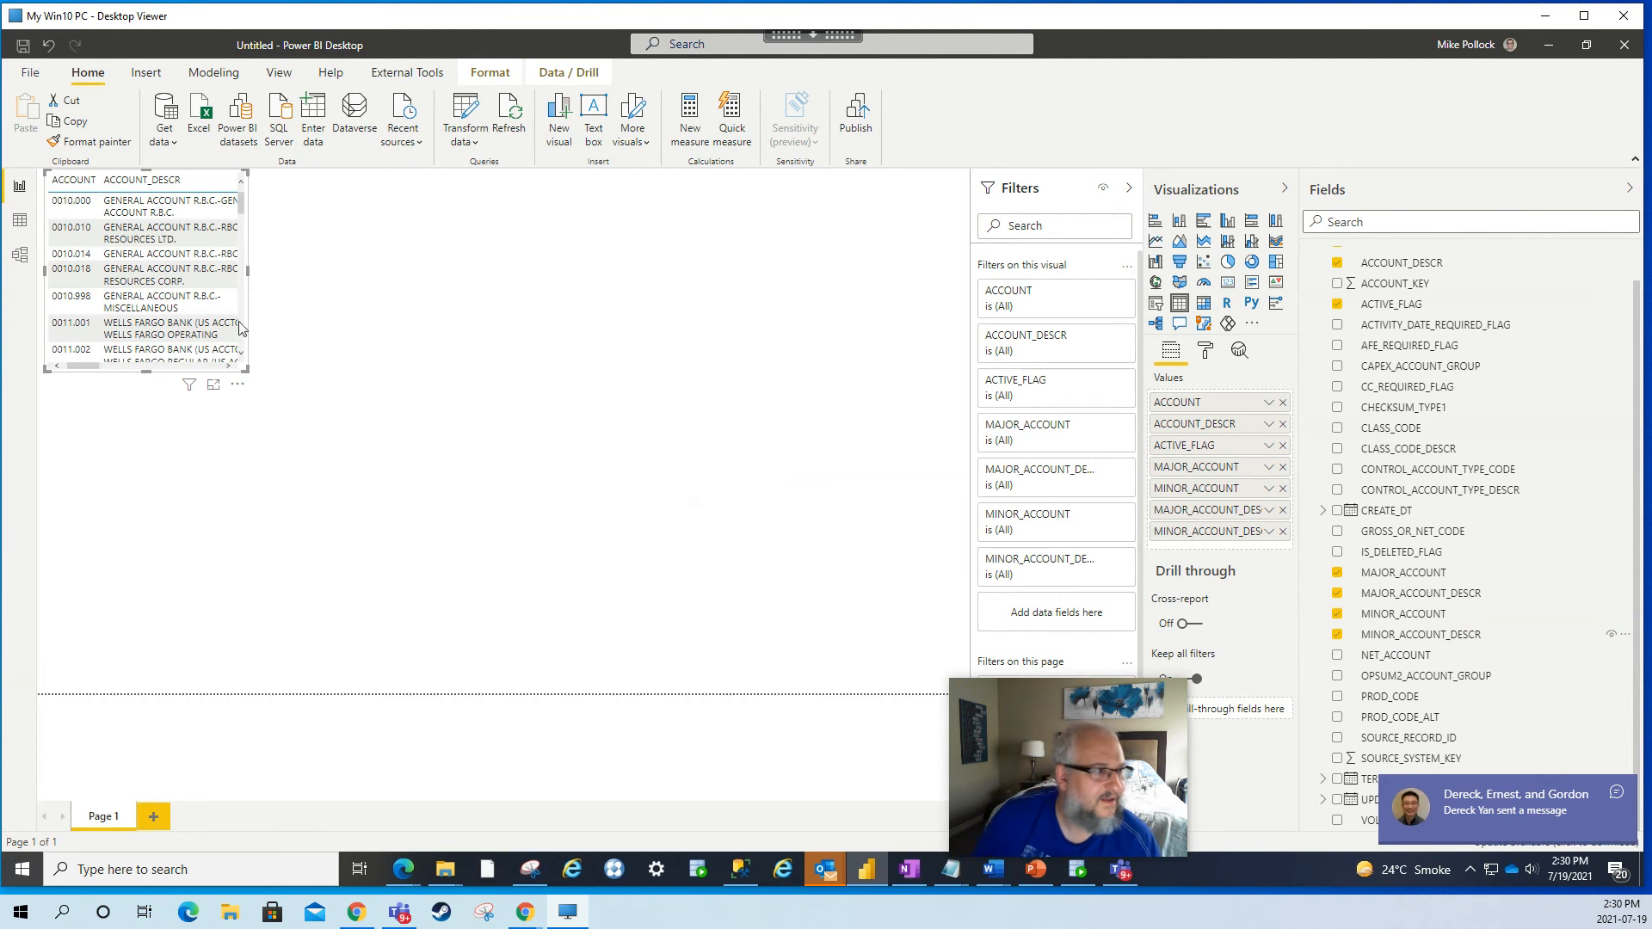
left_click_drag(248, 271, 905, 289)
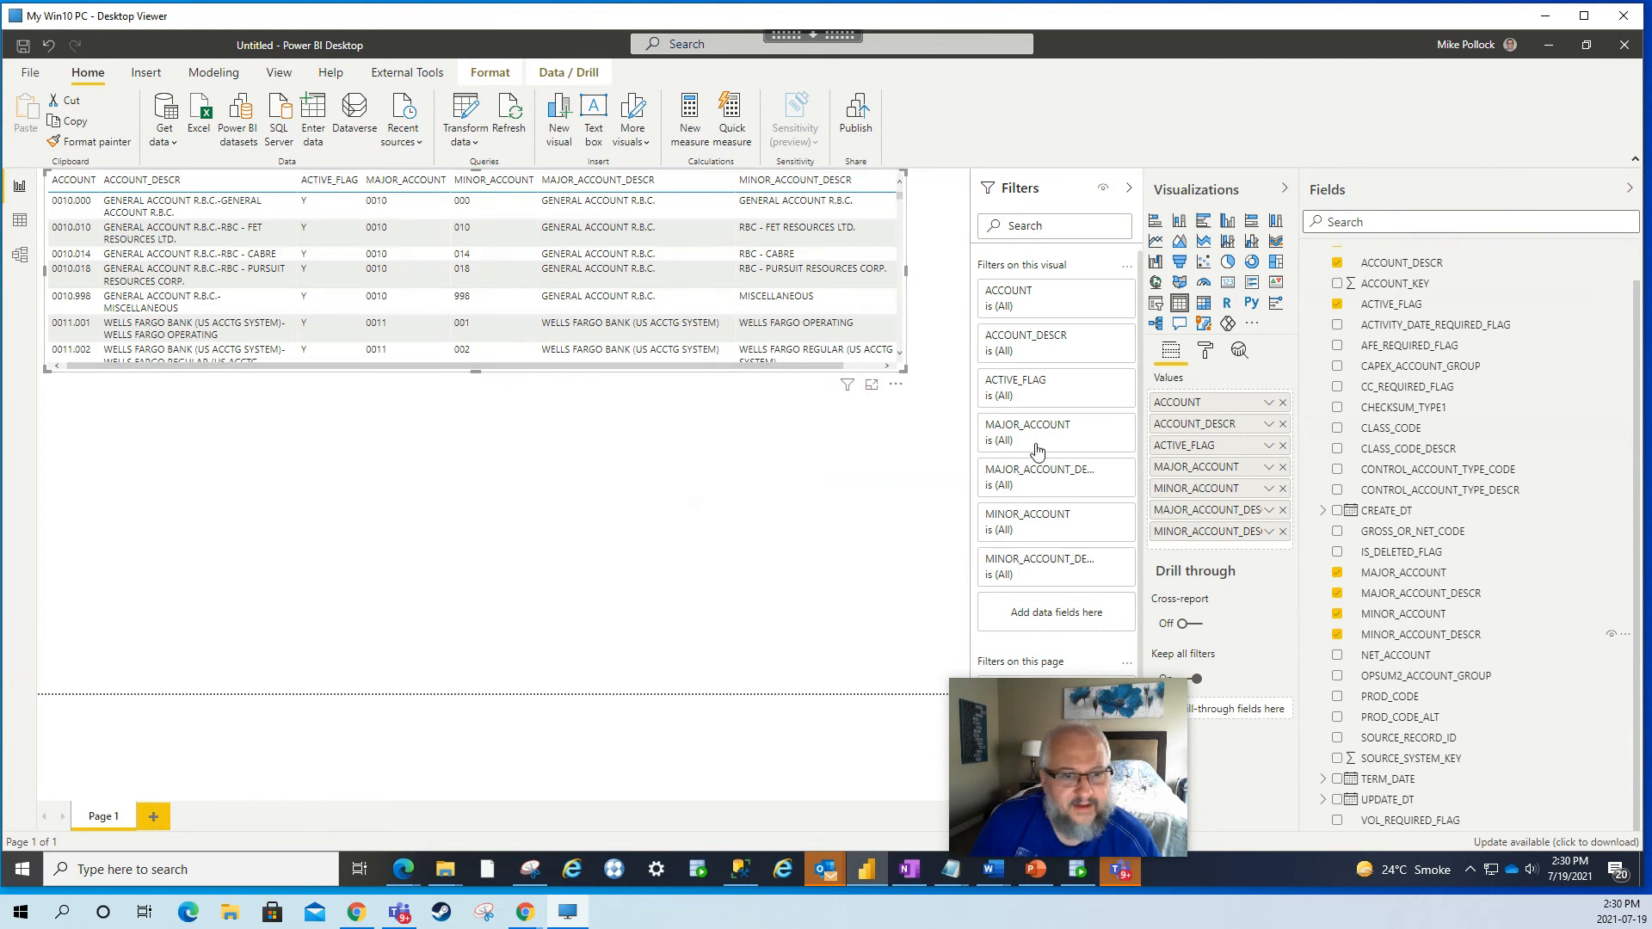
- Add a separate slicer visual to the report page and base it on the ACTIVE_FLAG field
left_click(295, 492)
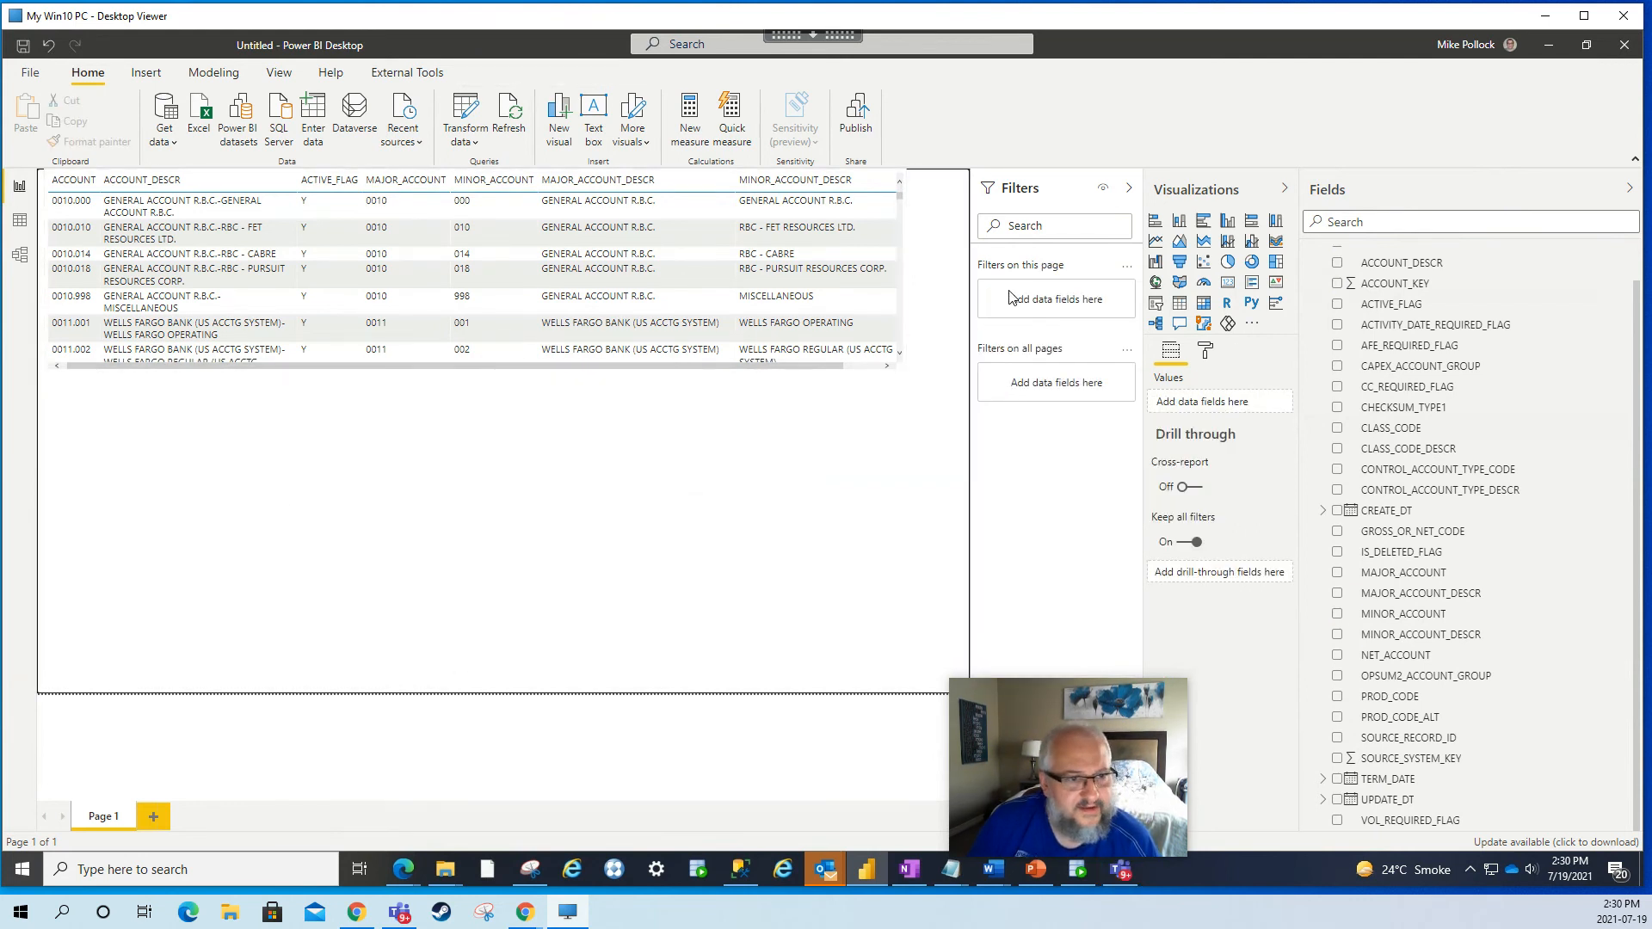
left_click(1156, 305)
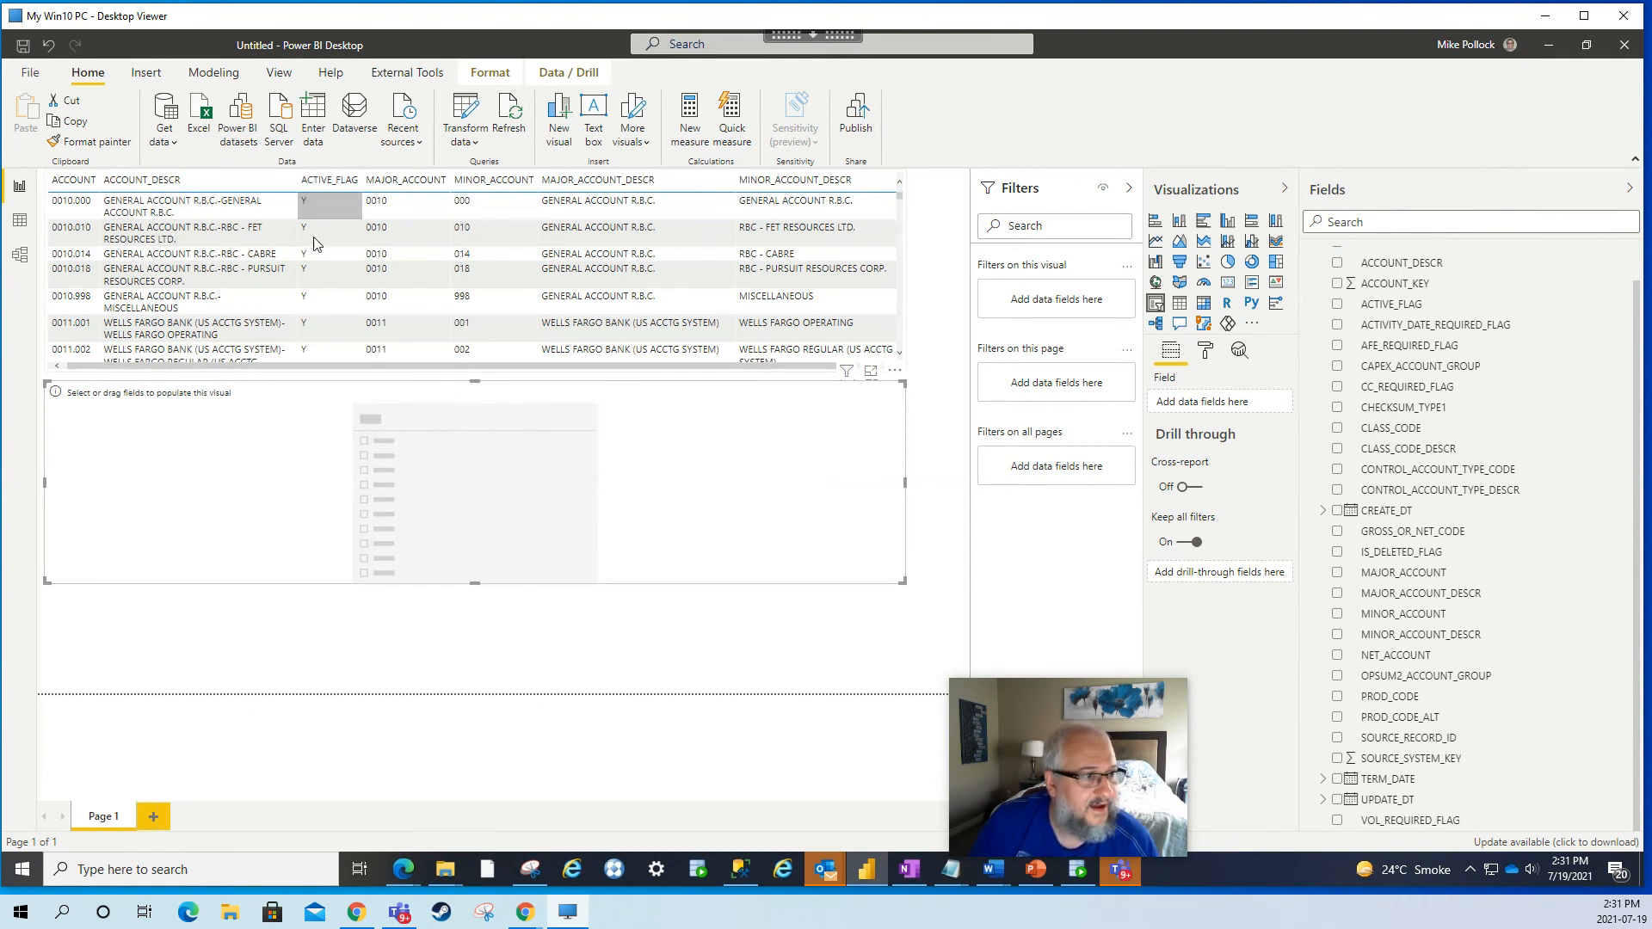
left_click(1343, 306)
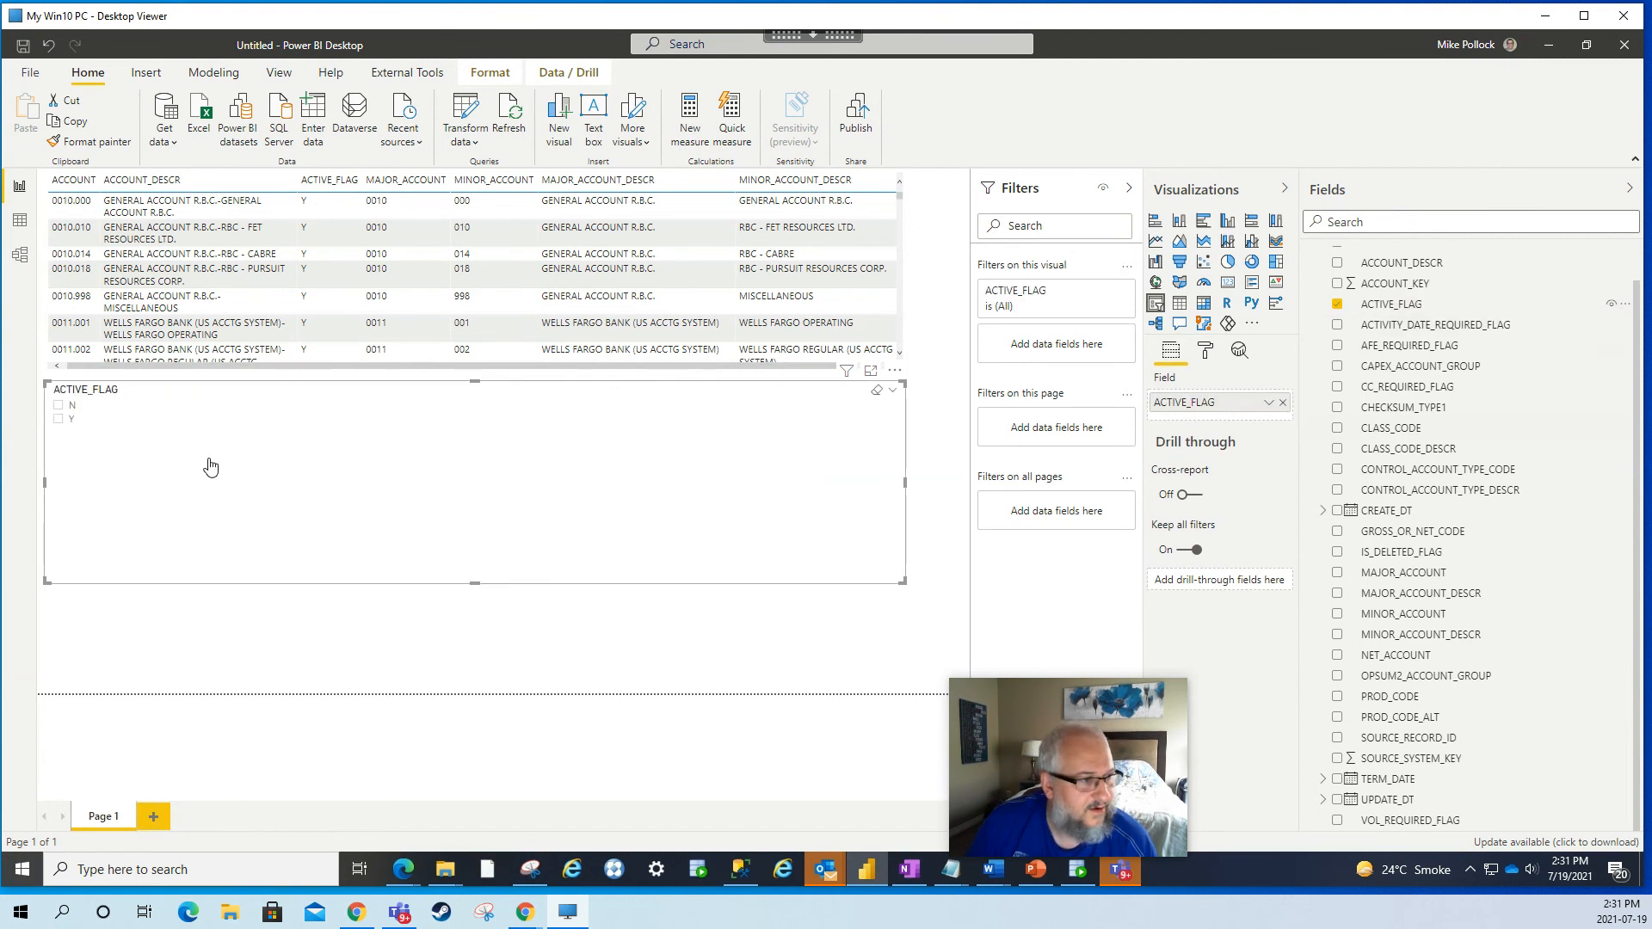
- Filter the account table through the ACTIVE_FLAG slicer, trying N and settling on Y, and deselect the slicer
left_click(58, 407)
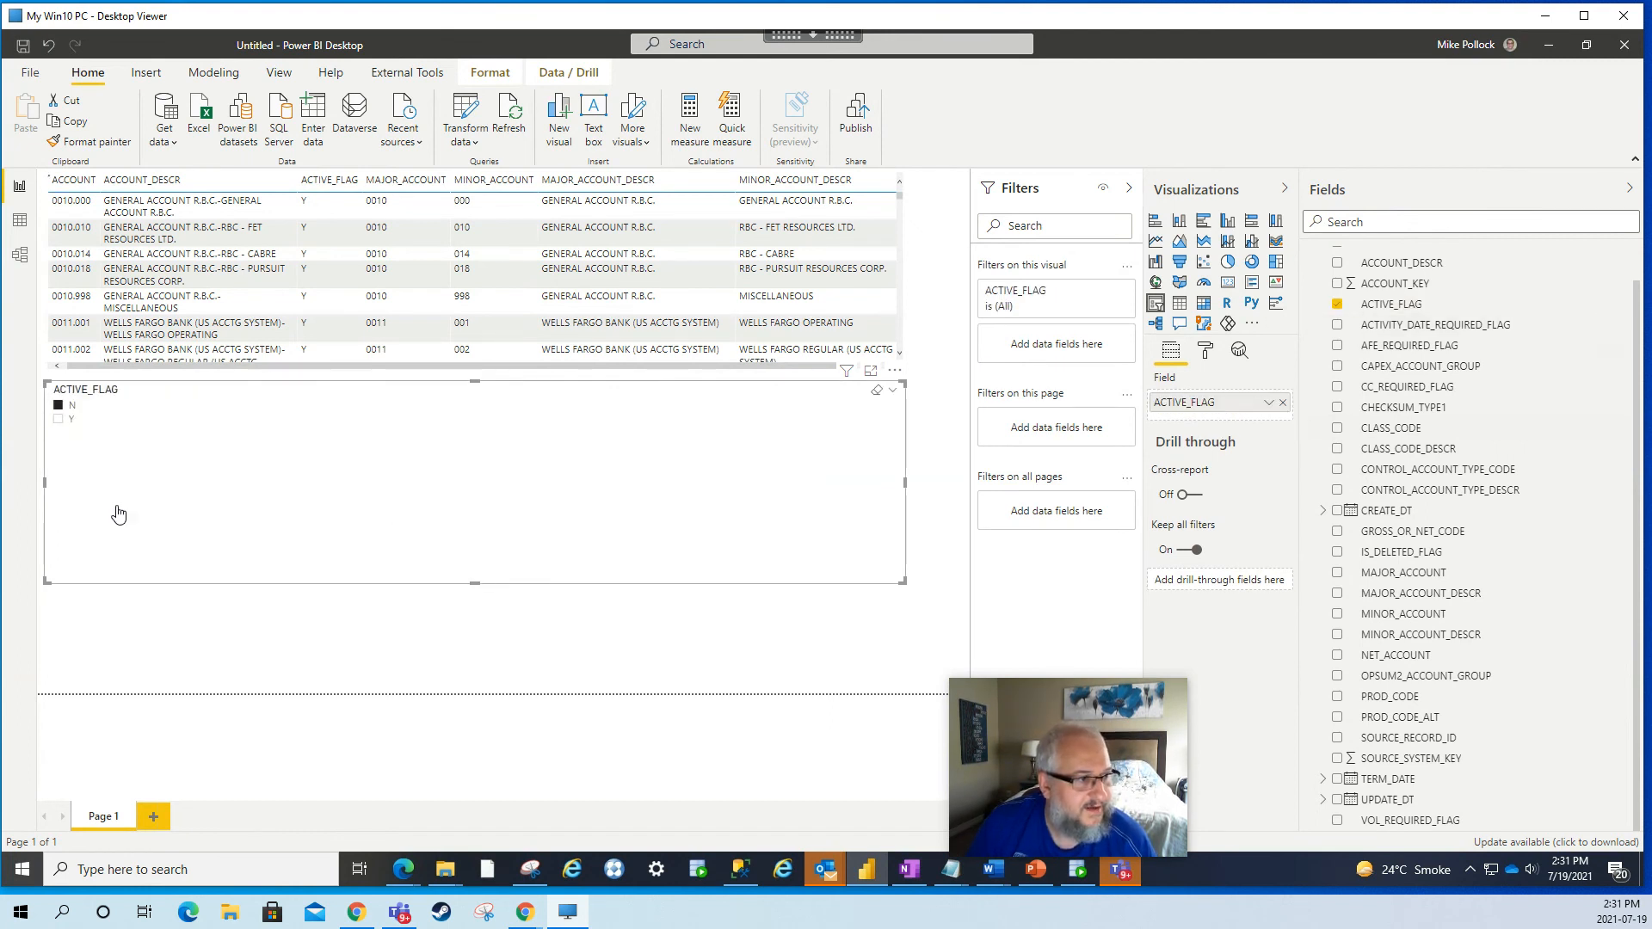
left_click(60, 420)
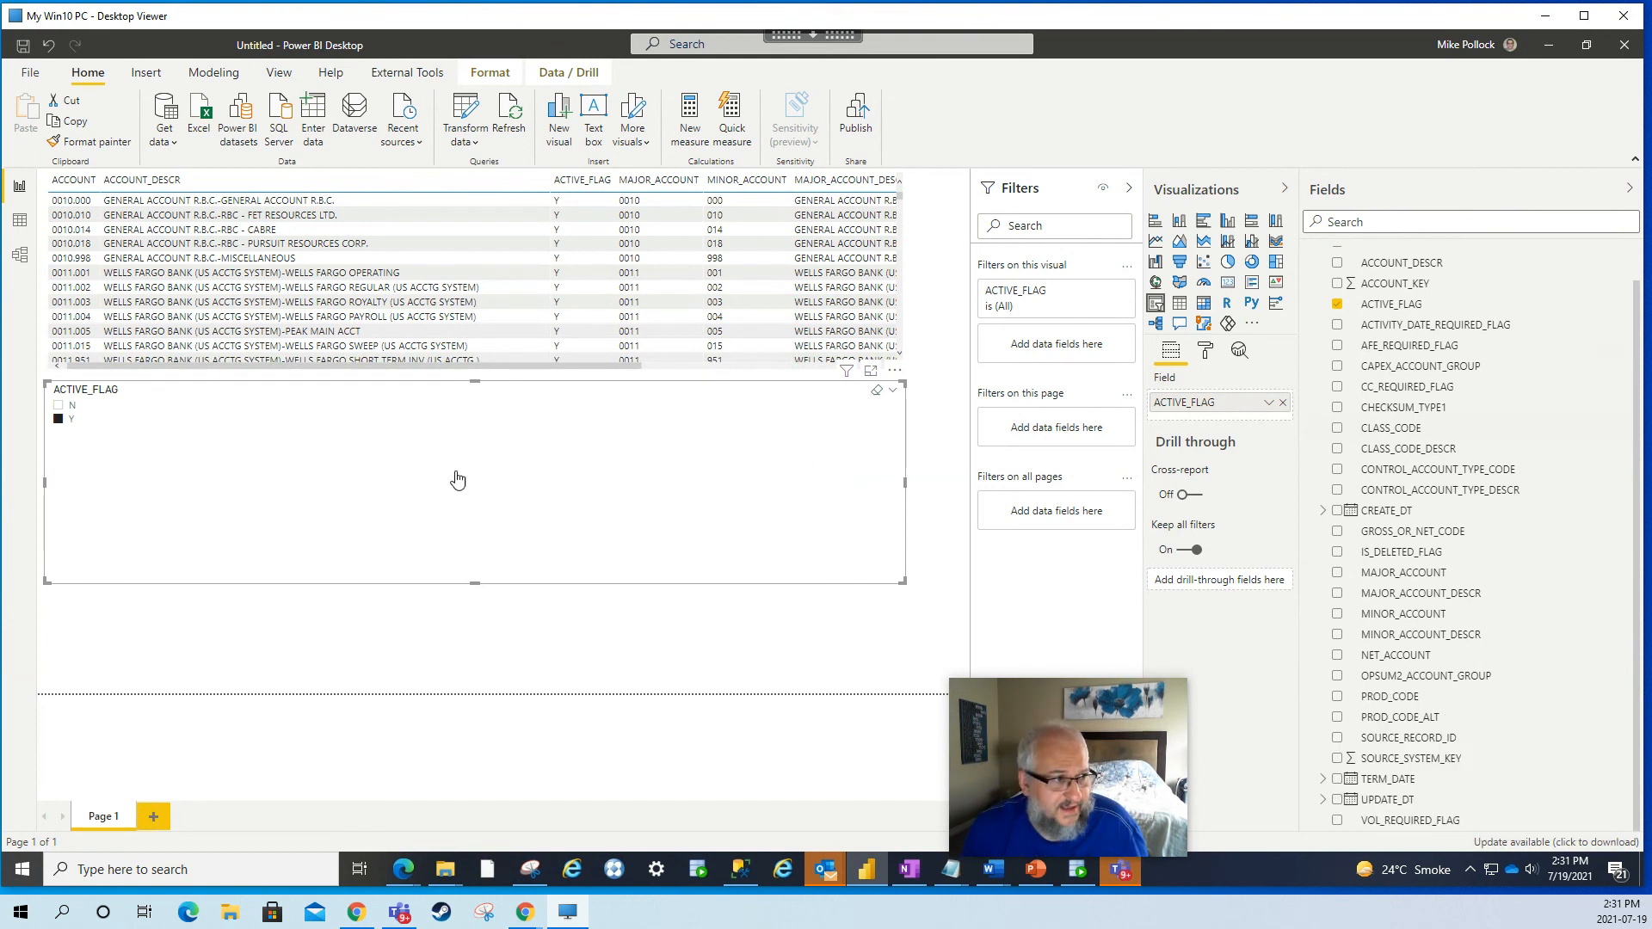
left_click(517, 616)
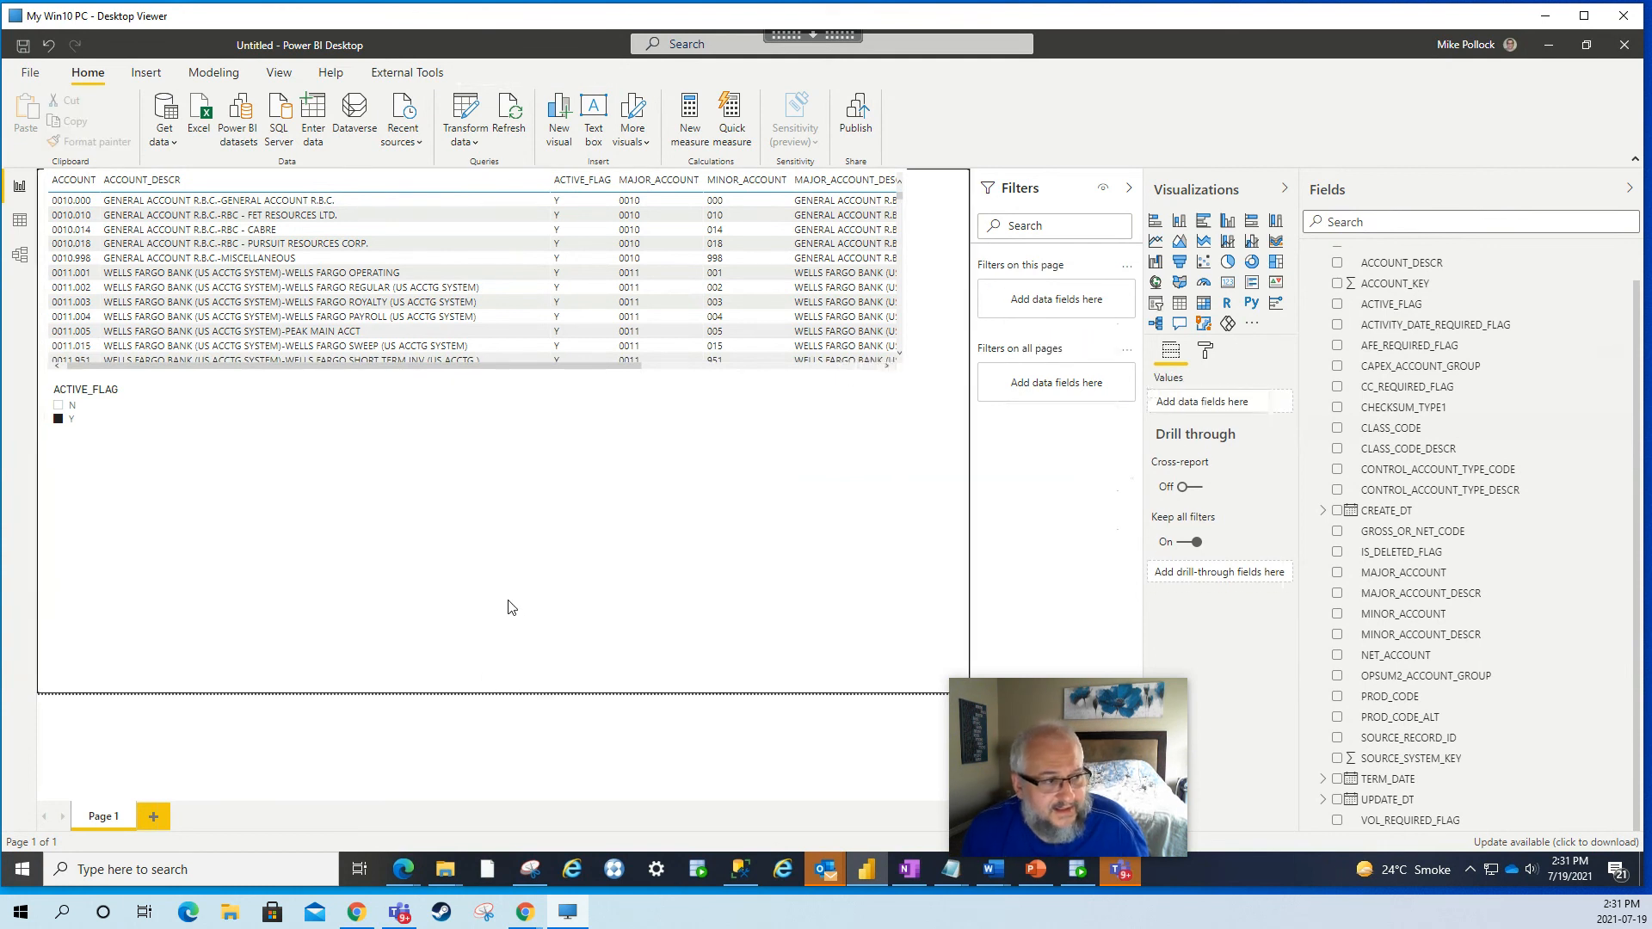